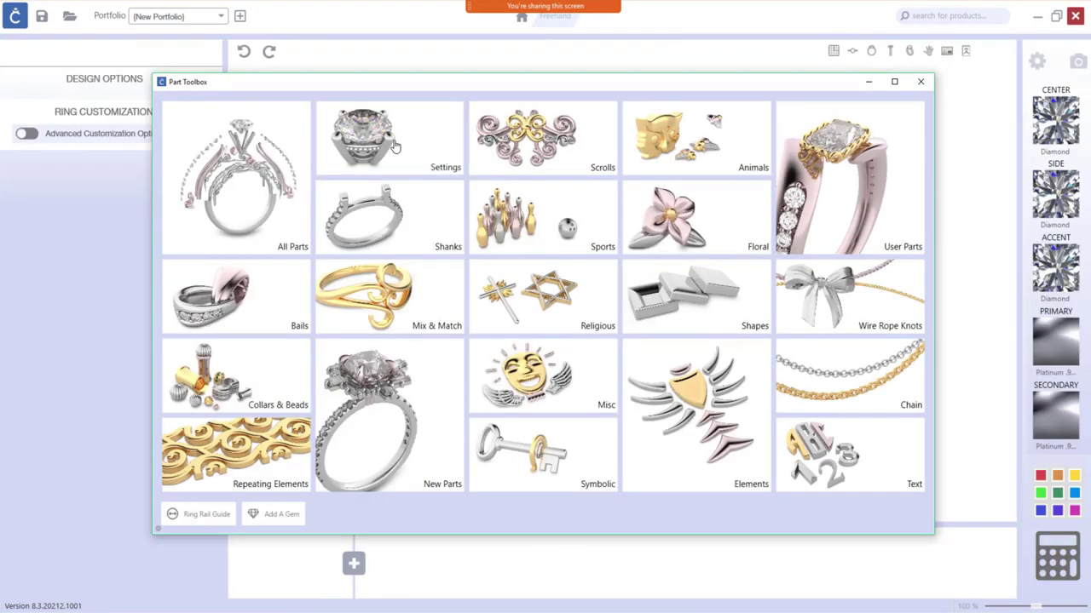
- Load the single-stone setting CP-SE-016 from the Settings parts library into the design workspace
{"action": "left_click", "coordinate": [394, 147]}
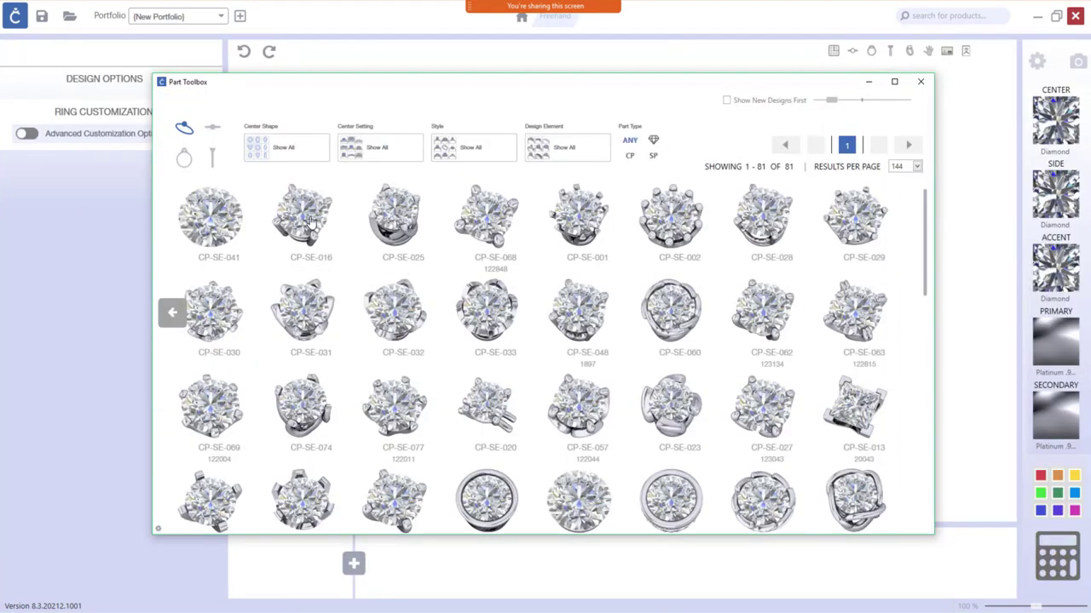
{"action": "left_click", "coordinate": [312, 221]}
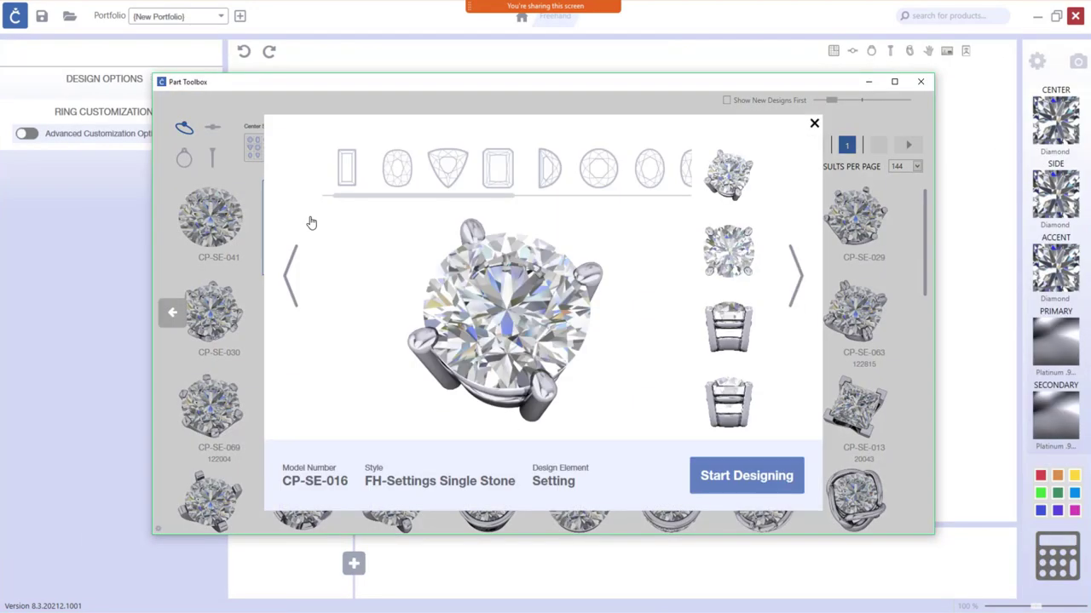
{"action": "left_click", "coordinate": [769, 483]}
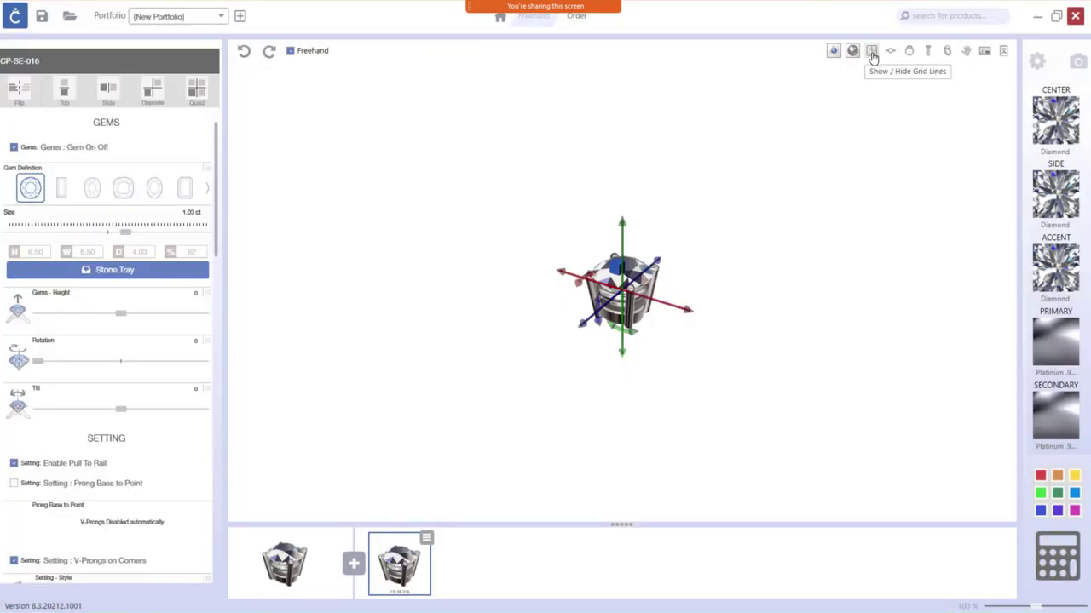
- Turn on grid lines and view the grid from above
{"action": "left_click", "coordinate": [872, 51]}
{"action": "mouse_move", "coordinate": [849, 93]}
{"action": "left_mouse_down"}
{"action": "mouse_move", "coordinate": [762, 322]}
{"action": "mouse_move", "coordinate": [745, 335]}
{"action": "mouse_move", "coordinate": [707, 304]}
{"action": "mouse_move", "coordinate": [711, 319]}
{"action": "mouse_move", "coordinate": [669, 316]}
{"action": "mouse_move", "coordinate": [674, 195]}
{"action": "mouse_move", "coordinate": [662, 339]}
{"action": "mouse_move", "coordinate": [639, 337]}
{"action": "mouse_move", "coordinate": [677, 341]}
{"action": "mouse_move", "coordinate": [631, 341]}
{"action": "left_mouse_up"}
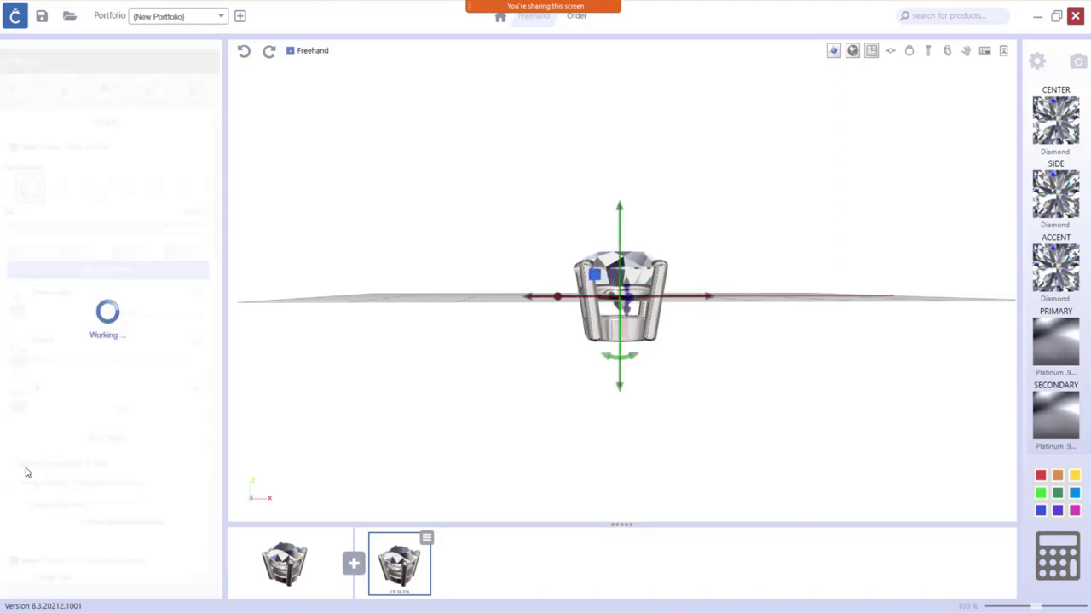
{"action": "mouse_move", "coordinate": [656, 368]}
{"action": "left_mouse_down"}
{"action": "mouse_move", "coordinate": [715, 295]}
{"action": "mouse_move", "coordinate": [699, 401]}
{"action": "mouse_move", "coordinate": [650, 497]}
{"action": "left_mouse_up"}
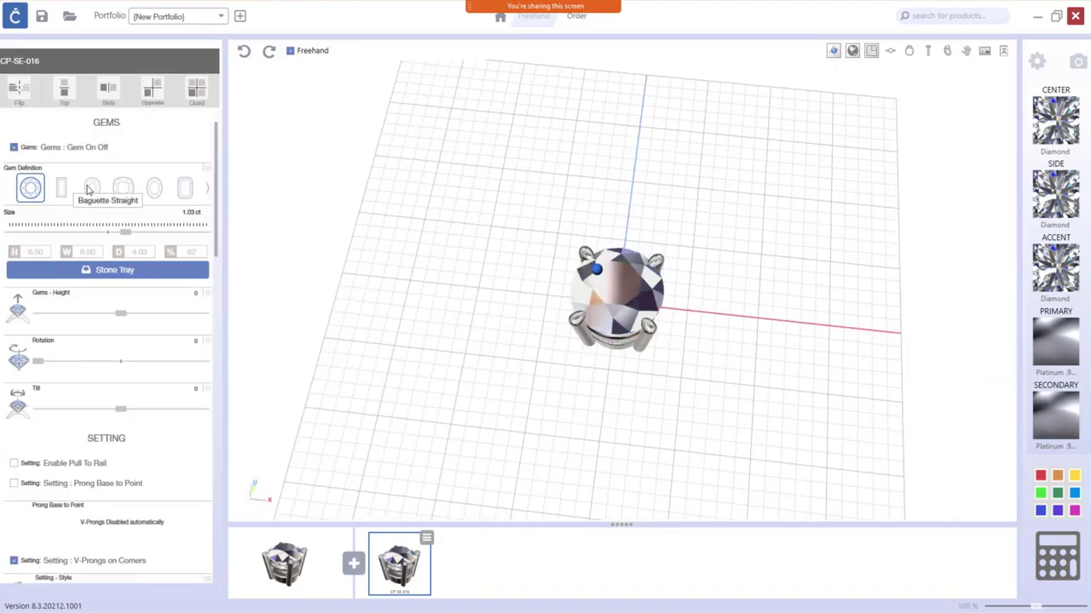
- Change the round center gem to an oval and enlarge it to 2.41 ct
{"action": "left_click", "coordinate": [156, 194]}
{"action": "mouse_move", "coordinate": [441, 322]}
{"action": "left_mouse_down"}
{"action": "mouse_move", "coordinate": [759, 301]}
{"action": "mouse_move", "coordinate": [766, 394]}
{"action": "left_mouse_up"}
{"action": "scroll", "coordinate": [79, 203], "scroll_direction": "up", "scroll_amount": 2}
{"action": "scroll", "coordinate": [80, 203], "scroll_direction": "up", "scroll_amount": 3}
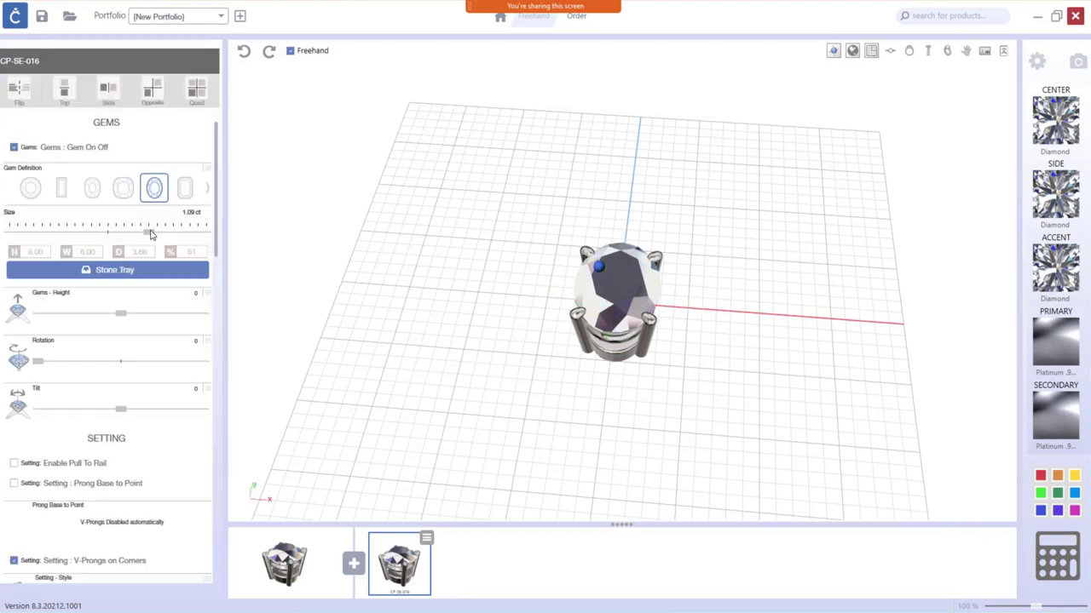
{"action": "left_click_drag", "start_coordinate": [173, 235], "coordinate": [182, 234]}
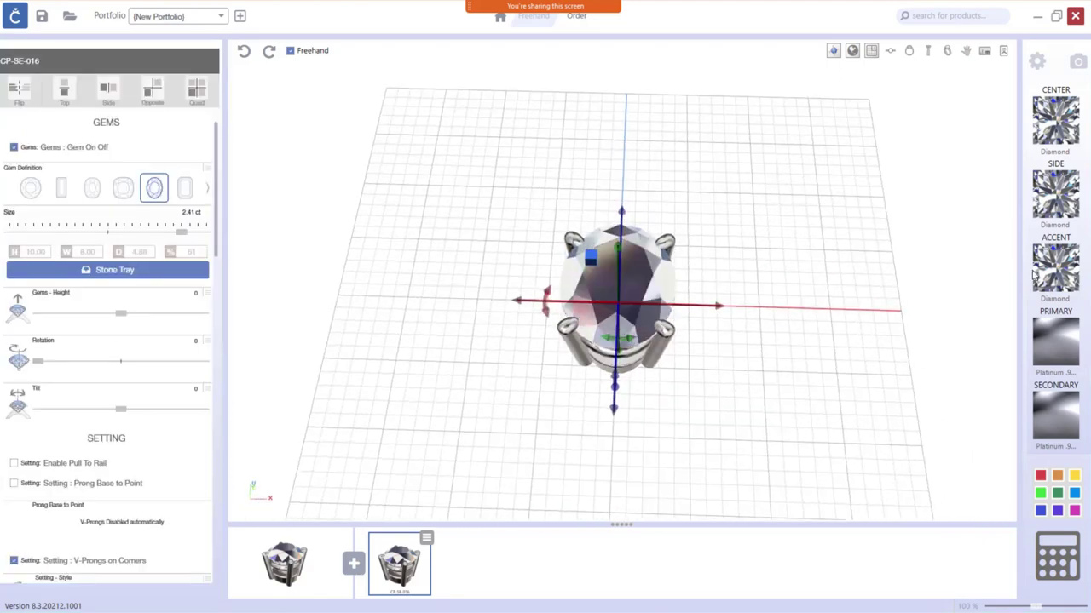
- Make the center stone an amethyst
{"action": "left_click", "coordinate": [1067, 121]}
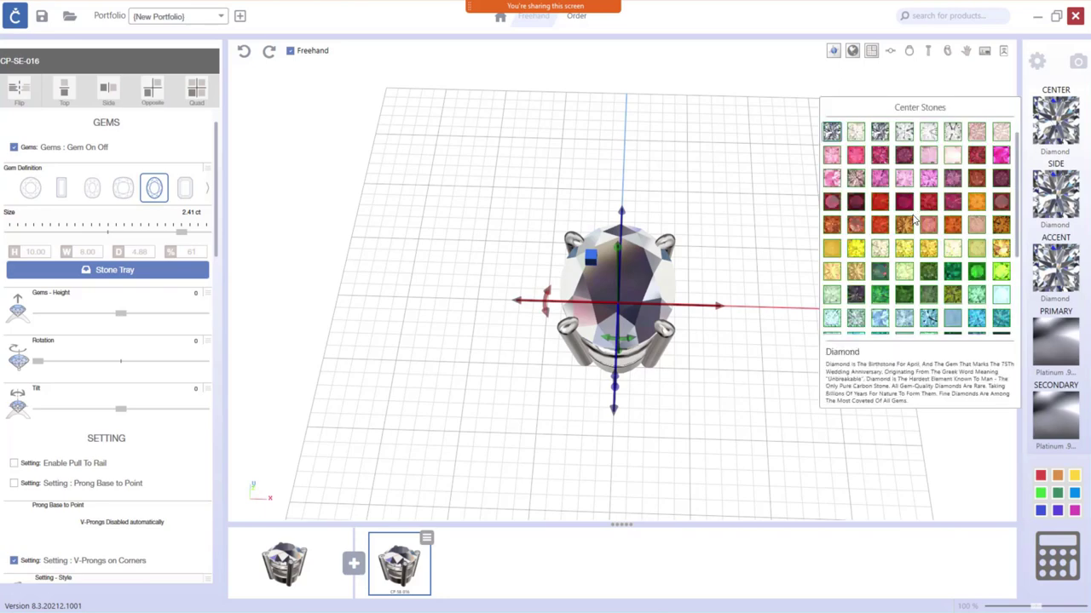
{"action": "scroll", "coordinate": [914, 220], "scroll_direction": "down", "scroll_amount": 3}
{"action": "left_click", "coordinate": [838, 287]}
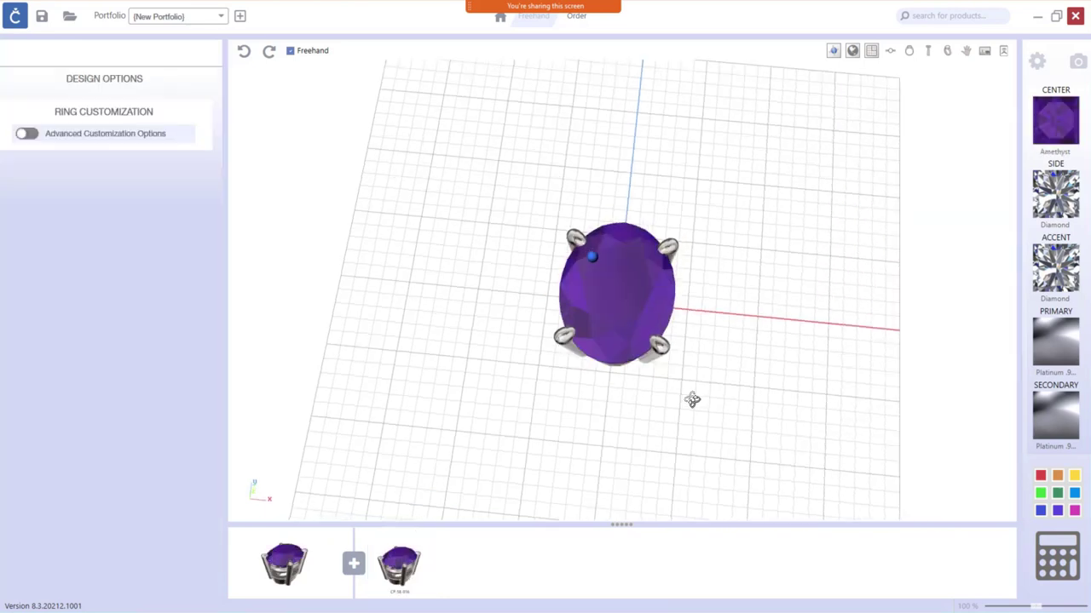
- Duplicate the amethyst head and move the copy to the left of the original
{"action": "left_click_drag", "start_coordinate": [692, 400], "coordinate": [694, 412]}
{"action": "left_click", "coordinate": [397, 562]}
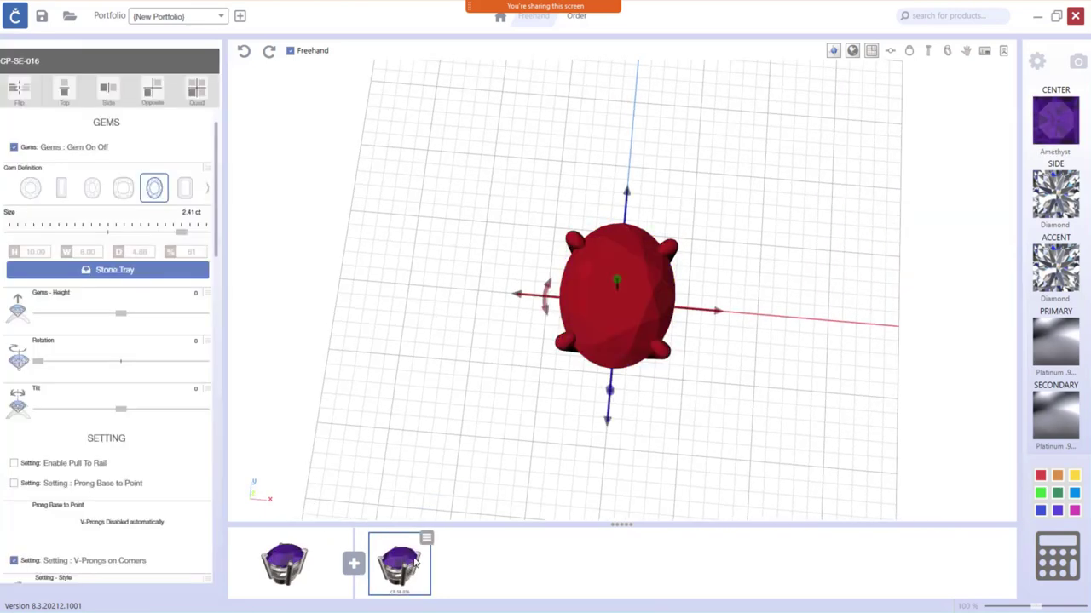
{"action": "left_click", "coordinate": [462, 546]}
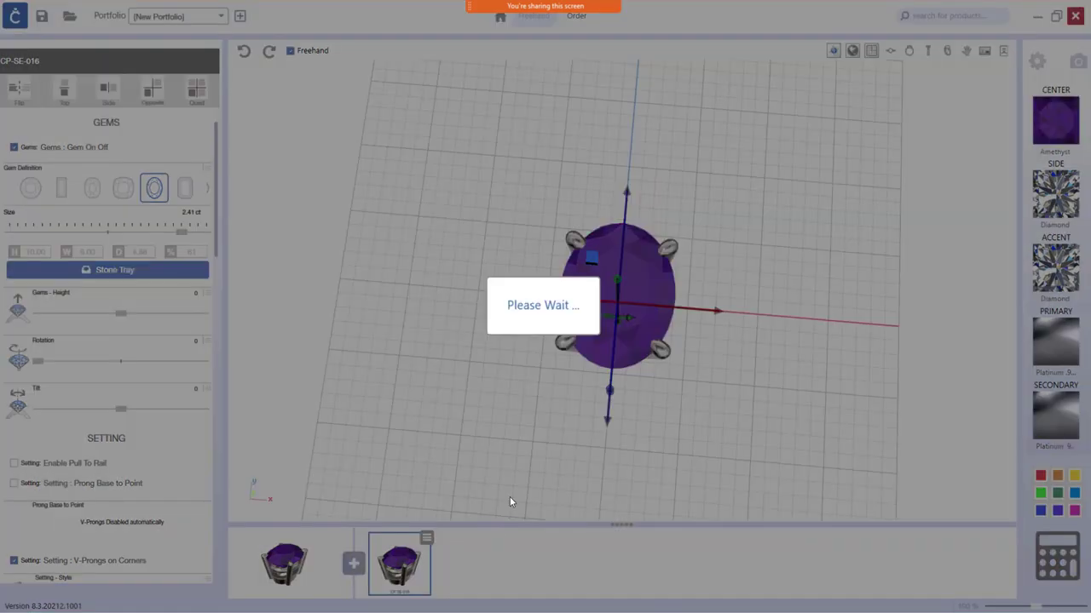
{"action": "left_click_drag", "start_coordinate": [720, 312], "coordinate": [598, 314]}
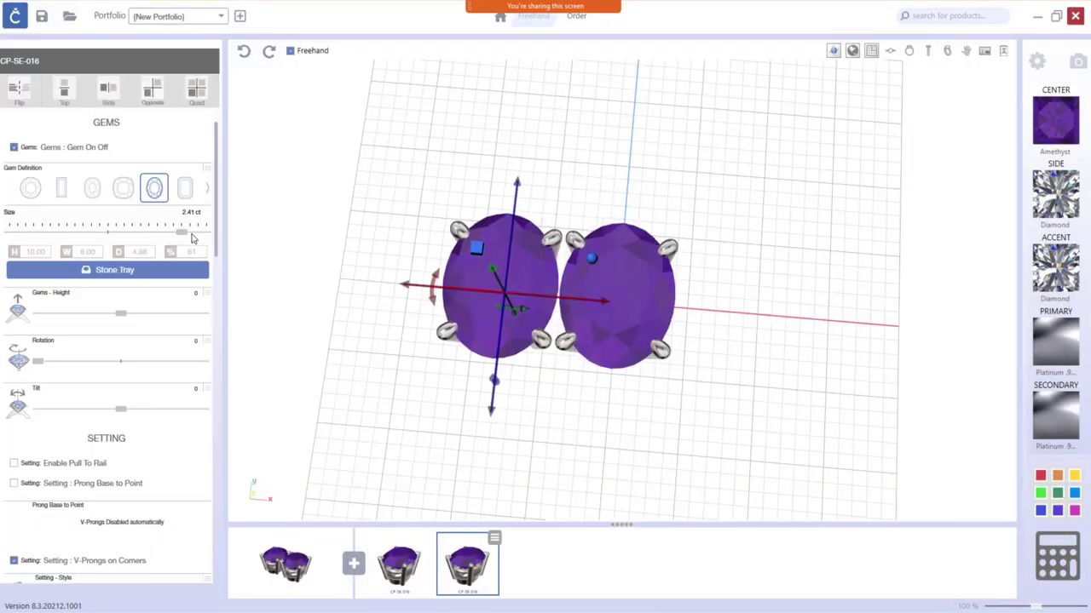
- Make the copy a 0.05 ct marquise and rotate it against the oval's left side
{"action": "left_click", "coordinate": [209, 189]}
{"action": "left_click", "coordinate": [125, 195]}
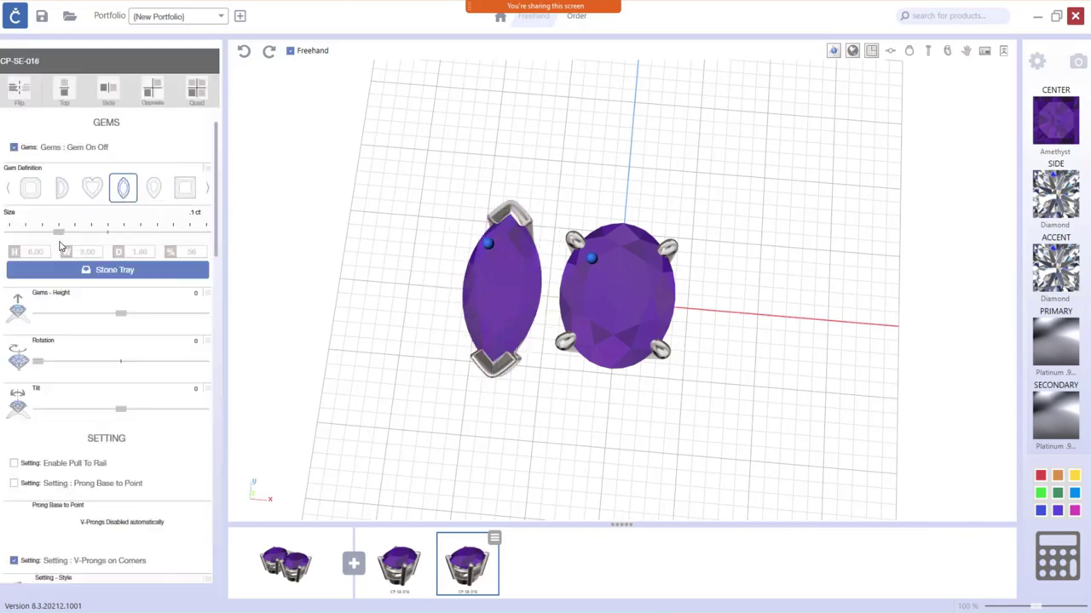
{"action": "left_click_drag", "start_coordinate": [60, 246], "coordinate": [37, 252]}
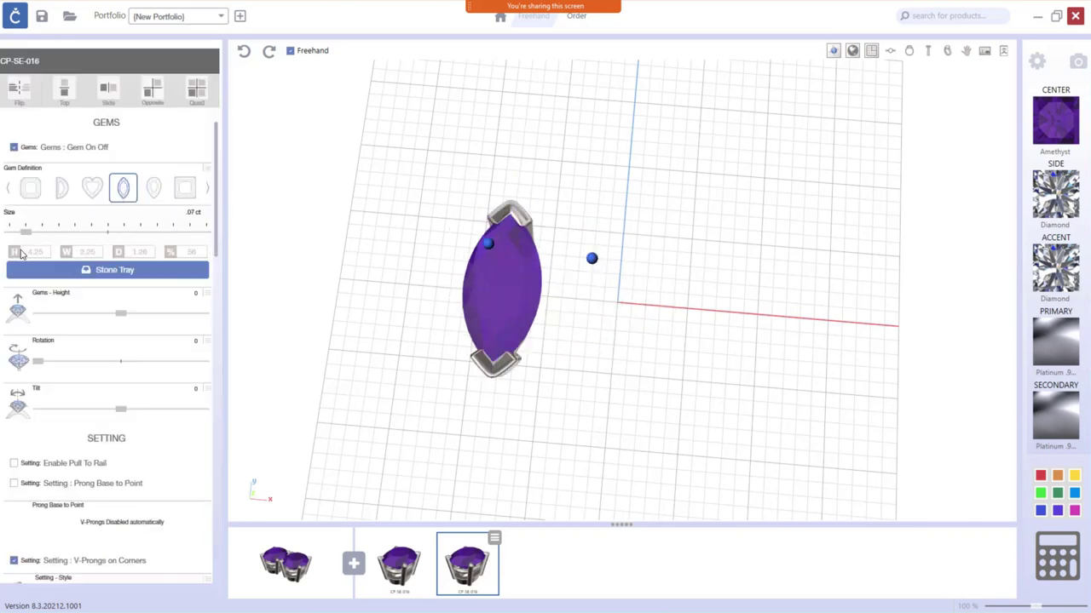
{"action": "left_click_drag", "start_coordinate": [648, 170], "coordinate": [639, 257]}
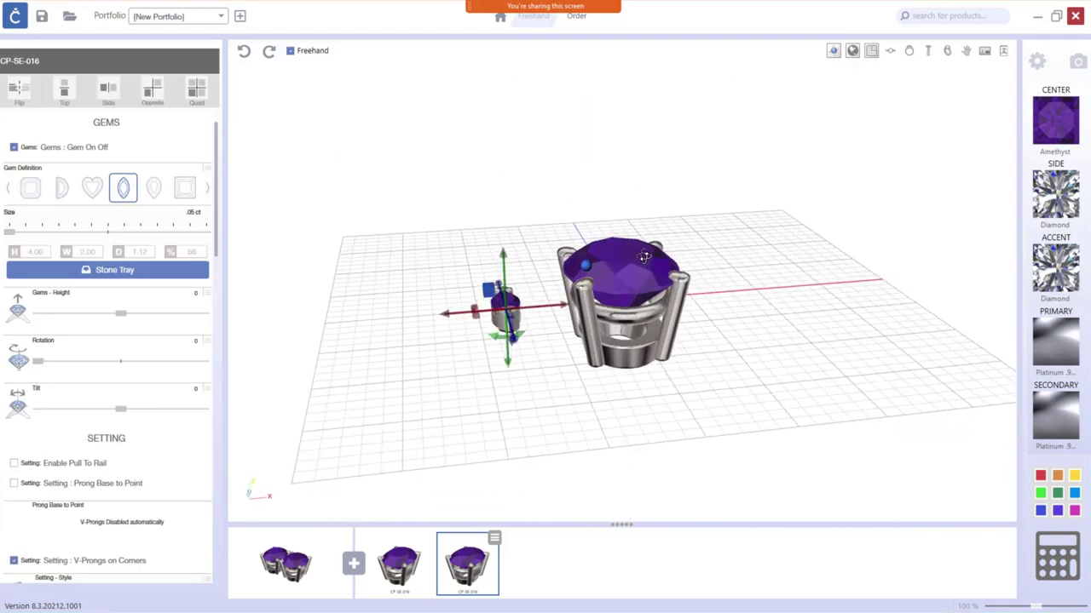
{"action": "left_click_drag", "start_coordinate": [539, 353], "coordinate": [528, 454]}
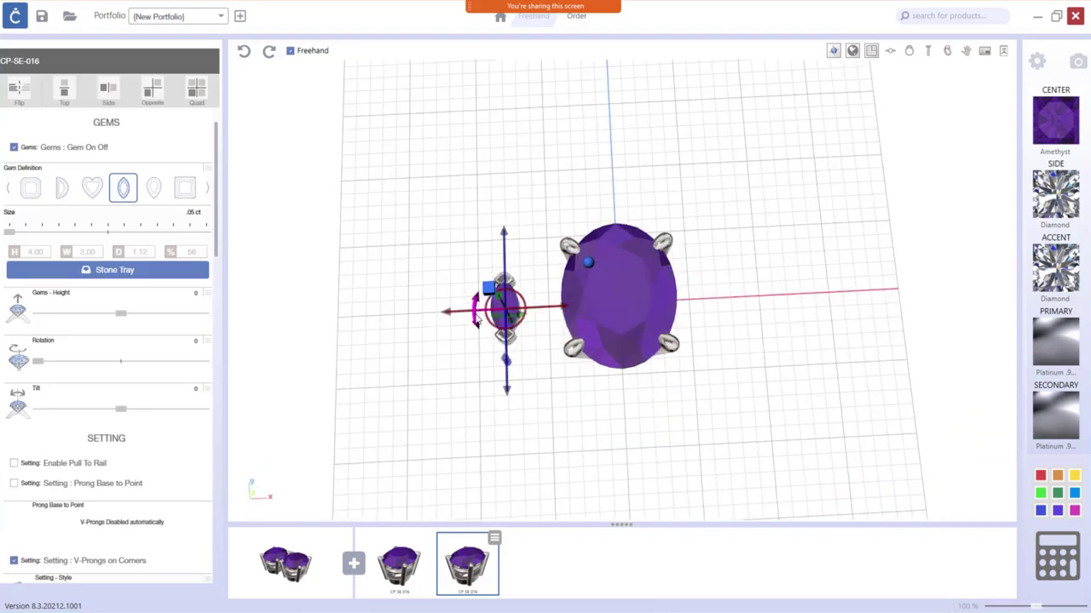
{"action": "left_click_drag", "start_coordinate": [476, 316], "coordinate": [604, 304]}
- Turn off V-Prongs on Corners and give the marquise a different setting style
{"action": "left_click_drag", "start_coordinate": [641, 379], "coordinate": [730, 231]}
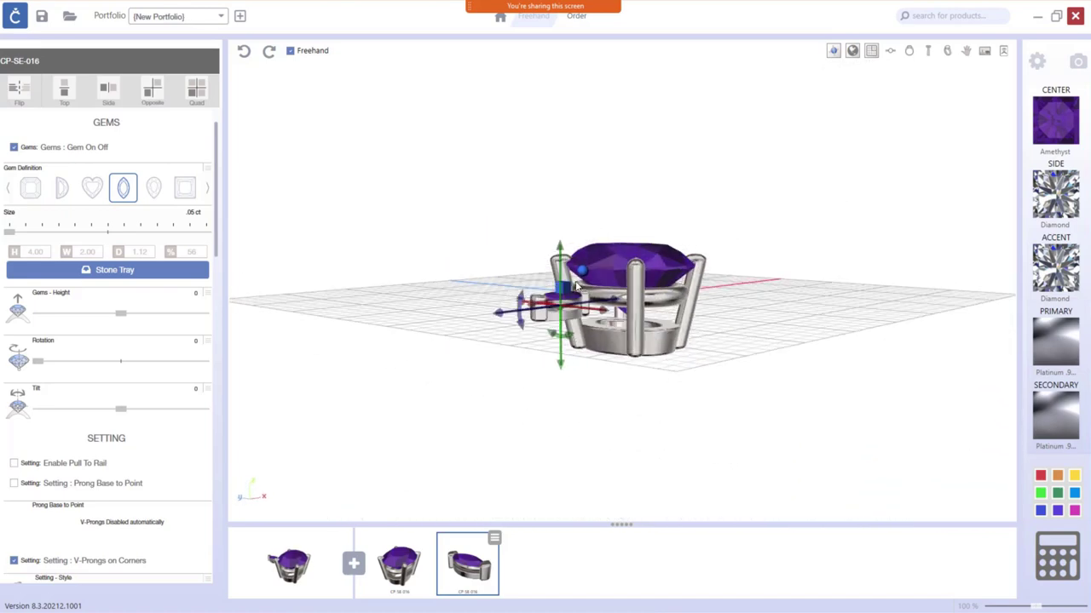
{"action": "scroll", "coordinate": [178, 448], "scroll_direction": "down", "scroll_amount": 2}
{"action": "scroll", "coordinate": [62, 394], "scroll_direction": "down", "scroll_amount": 3}
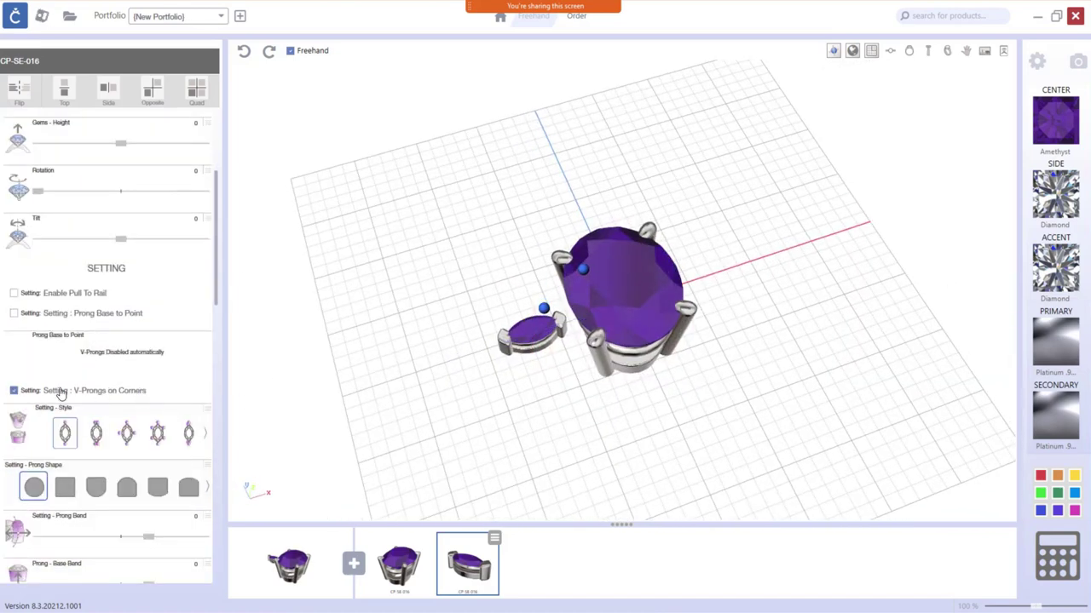
{"action": "left_click", "coordinate": [14, 391]}
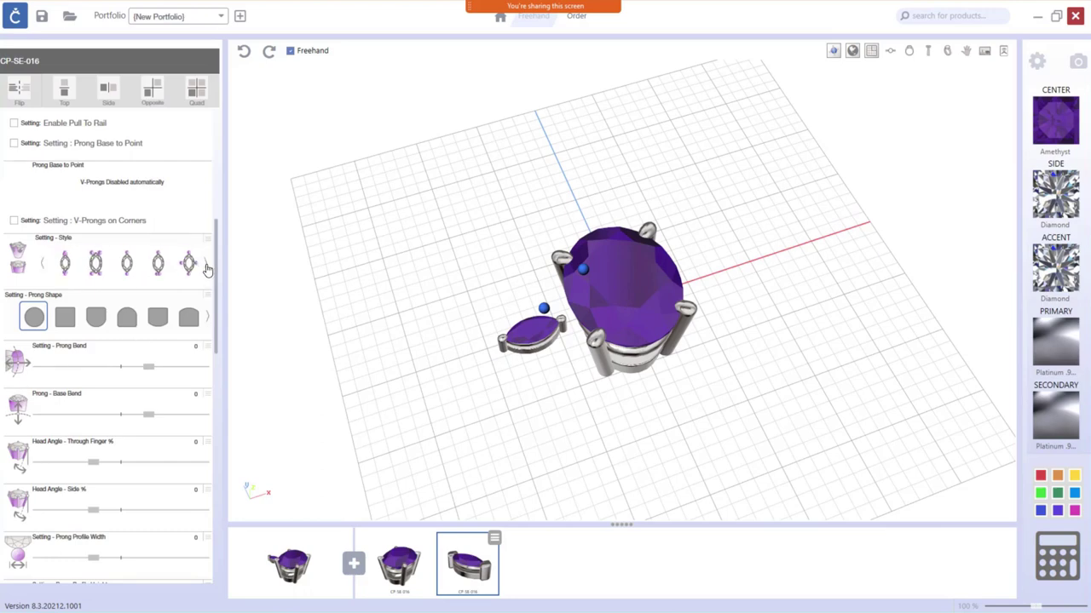
{"action": "left_click", "coordinate": [189, 267]}
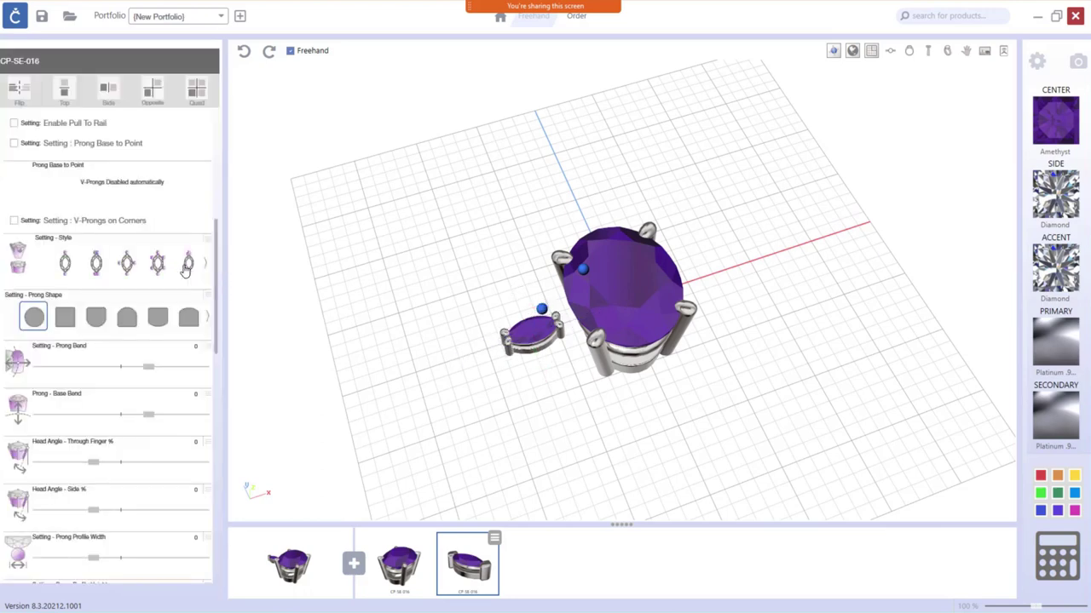
{"action": "right_click_drag", "start_coordinate": [544, 333], "coordinate": [627, 292]}
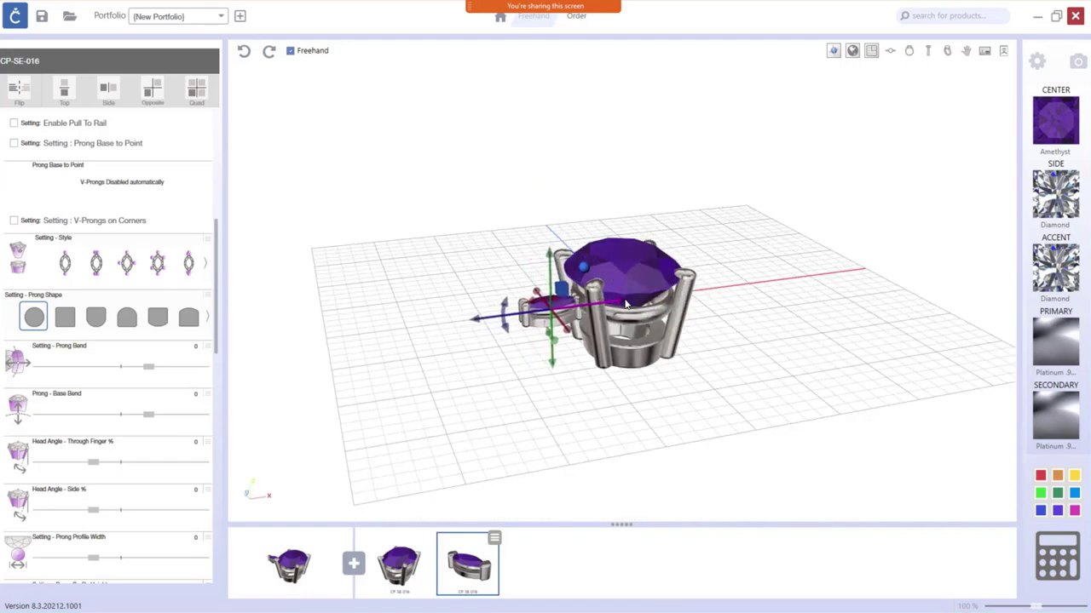
{"action": "mouse_move", "coordinate": [617, 304]}
{"action": "right_mouse_down"}
{"action": "mouse_move", "coordinate": [625, 471]}
{"action": "mouse_move", "coordinate": [643, 428]}
{"action": "mouse_move", "coordinate": [610, 453]}
{"action": "right_mouse_up"}
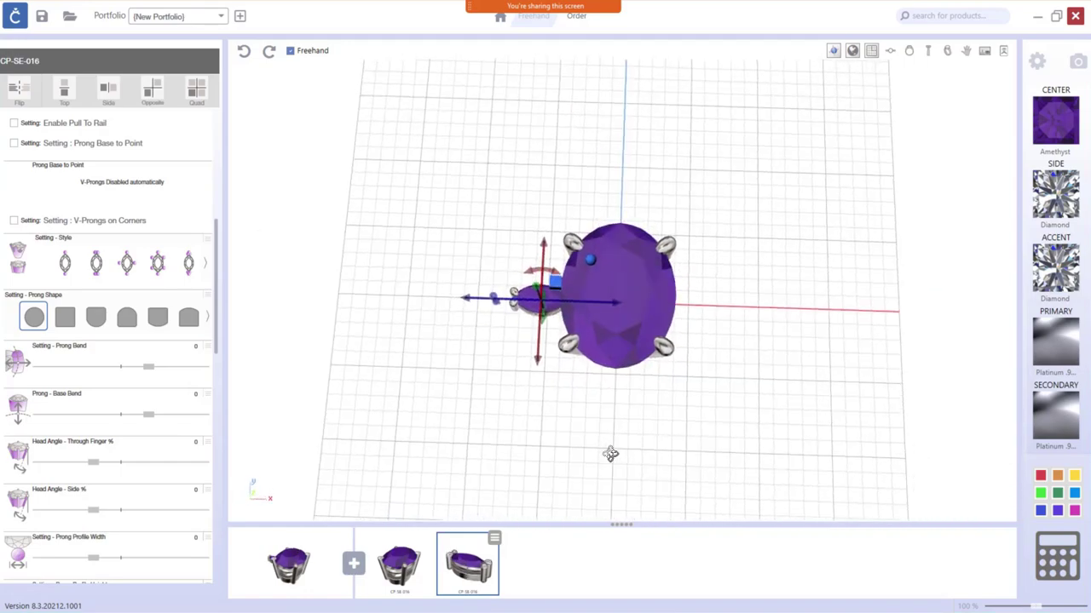
- Array the marquise head into four stones spaced over 360° around the oval
{"action": "left_click", "coordinate": [570, 273]}
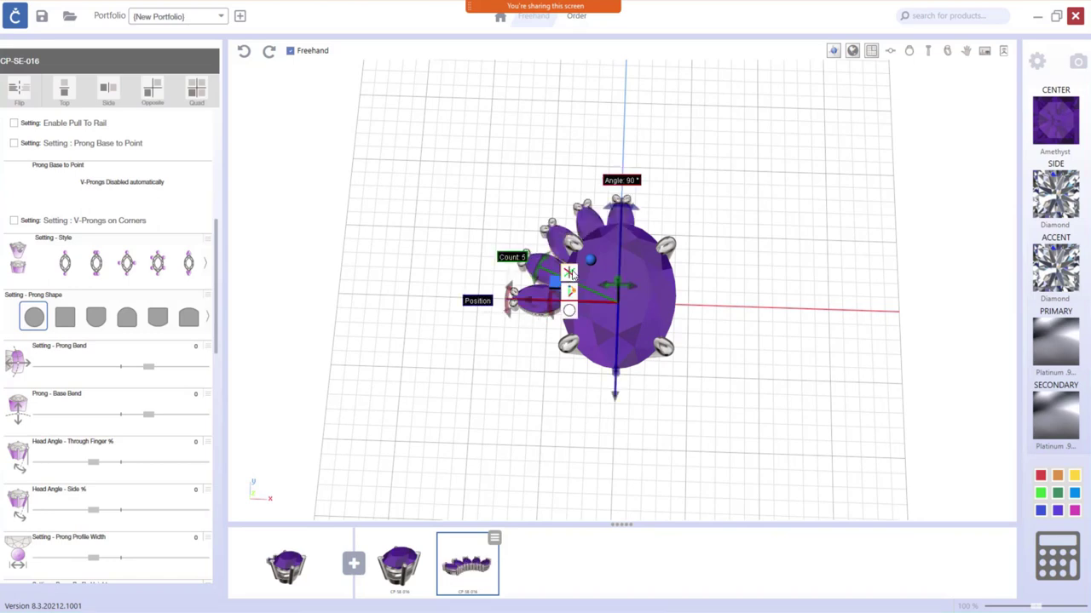
{"action": "left_click_drag", "start_coordinate": [622, 211], "coordinate": [549, 307]}
{"action": "mouse_move", "coordinate": [750, 340]}
{"action": "right_mouse_down"}
{"action": "mouse_move", "coordinate": [784, 329]}
{"action": "mouse_move", "coordinate": [772, 418]}
{"action": "right_mouse_up"}
{"action": "left_click", "coordinate": [772, 417]}
{"action": "mouse_move", "coordinate": [736, 356]}
{"action": "right_mouse_down"}
{"action": "mouse_move", "coordinate": [755, 389]}
{"action": "mouse_move", "coordinate": [738, 395]}
{"action": "right_mouse_up"}
- Change the four marquise side stones to green Garnet Tsavorite
{"action": "left_click", "coordinate": [702, 312]}
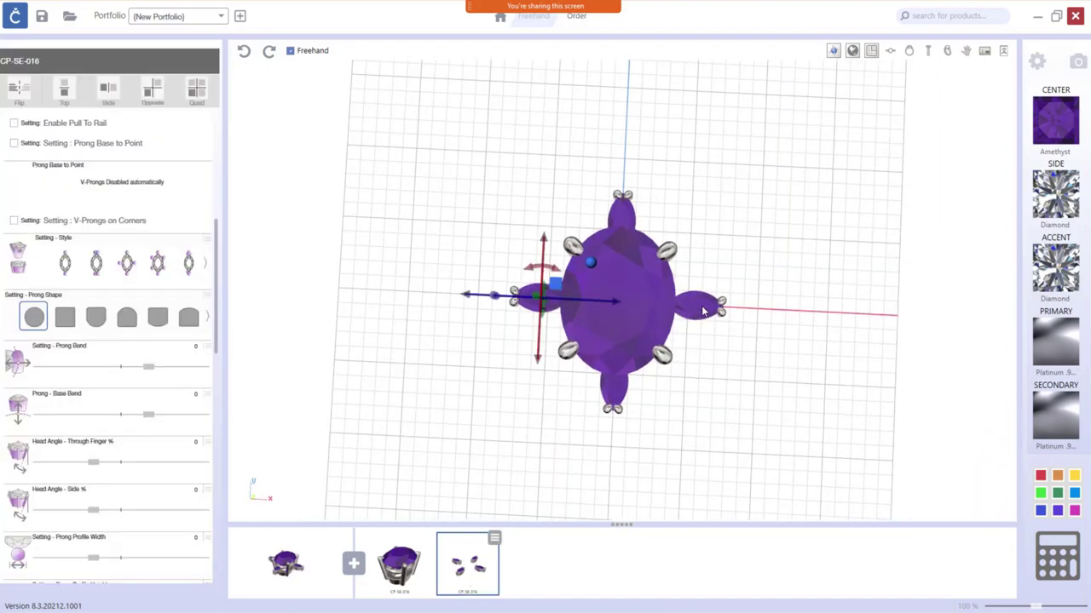
{"action": "left_click", "coordinate": [1049, 500]}
{"action": "left_click", "coordinate": [535, 301]}
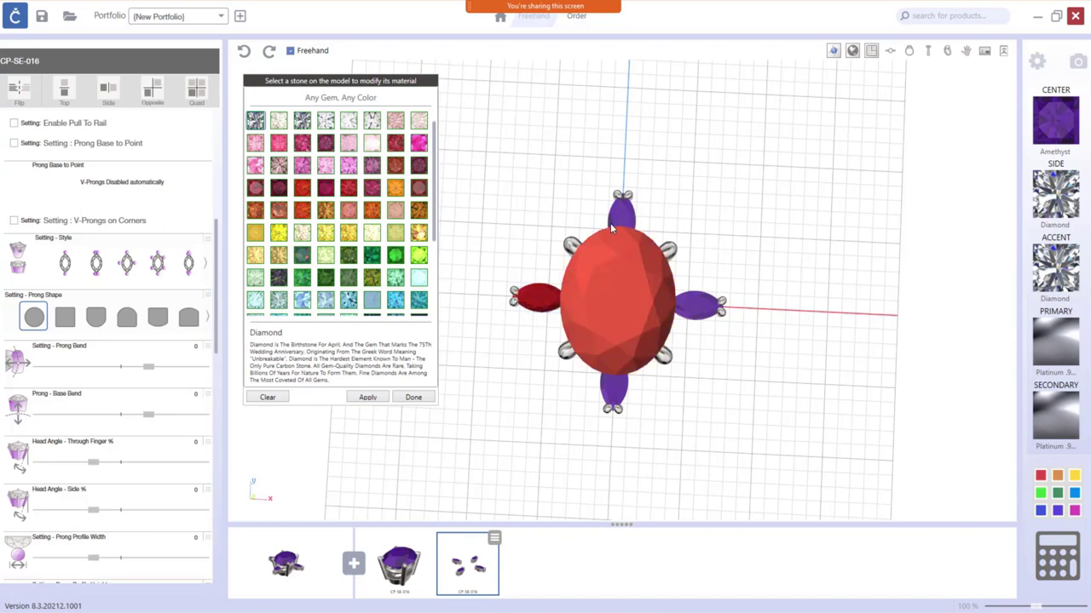
{"action": "left_click", "coordinate": [621, 215]}
{"action": "left_click", "coordinate": [622, 390]}
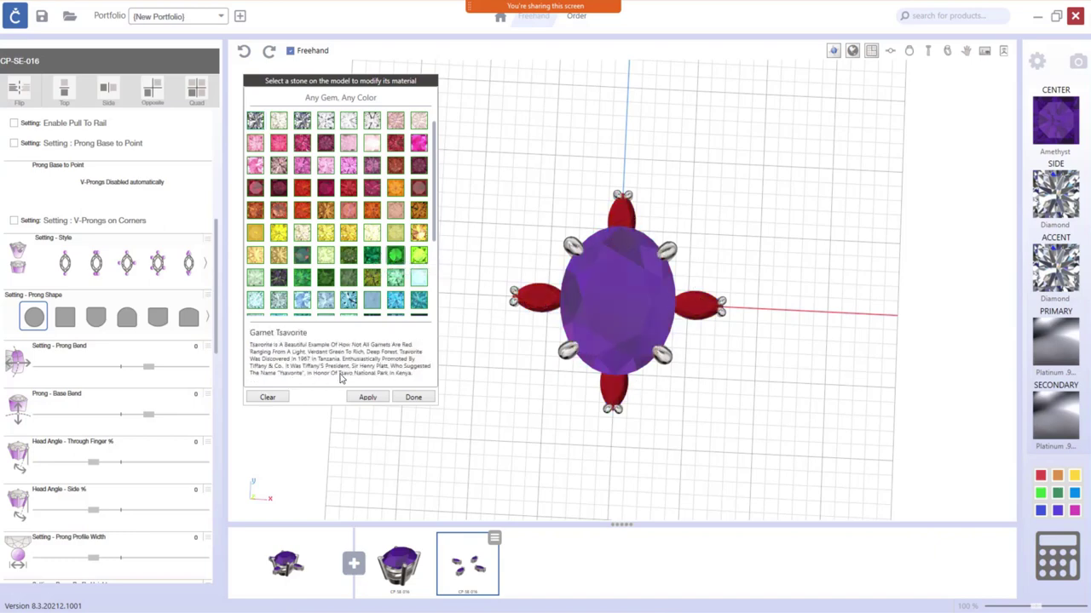
{"action": "left_click", "coordinate": [366, 397]}
{"action": "left_click", "coordinate": [412, 398]}
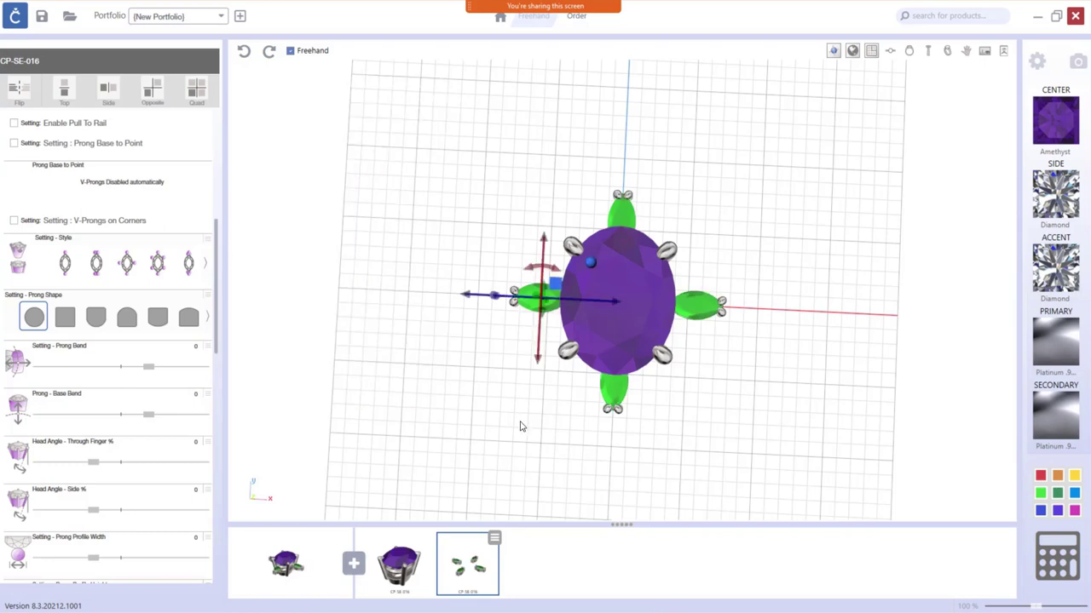
{"action": "mouse_move", "coordinate": [494, 538]}
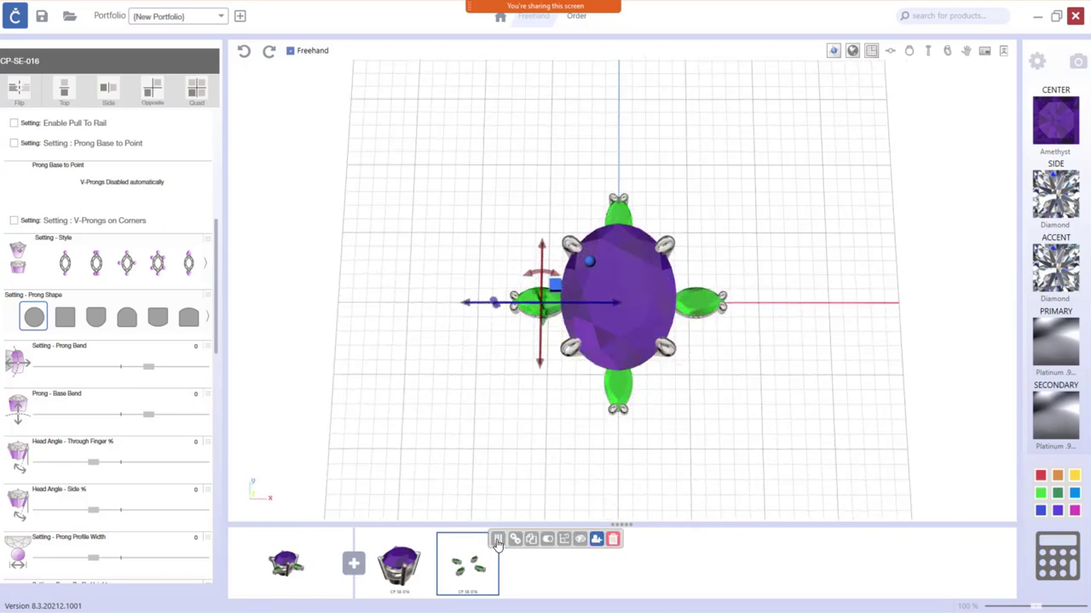
- Add another marquise side-stone set, rotated about 33° and repeated four ways with Quad
{"action": "left_click", "coordinate": [530, 540]}
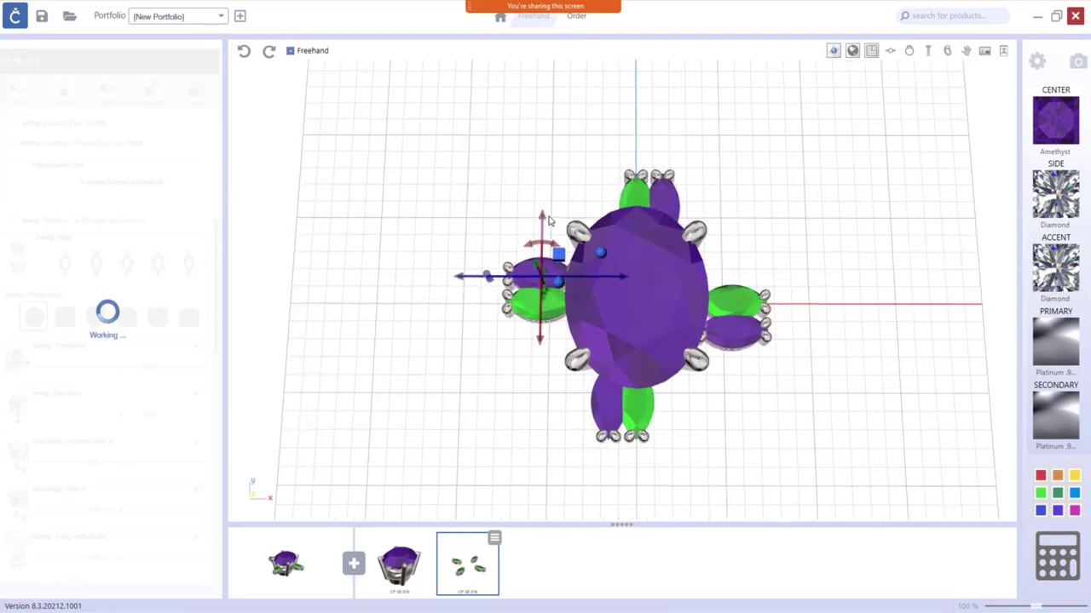
{"action": "left_click_drag", "start_coordinate": [543, 236], "coordinate": [564, 236]}
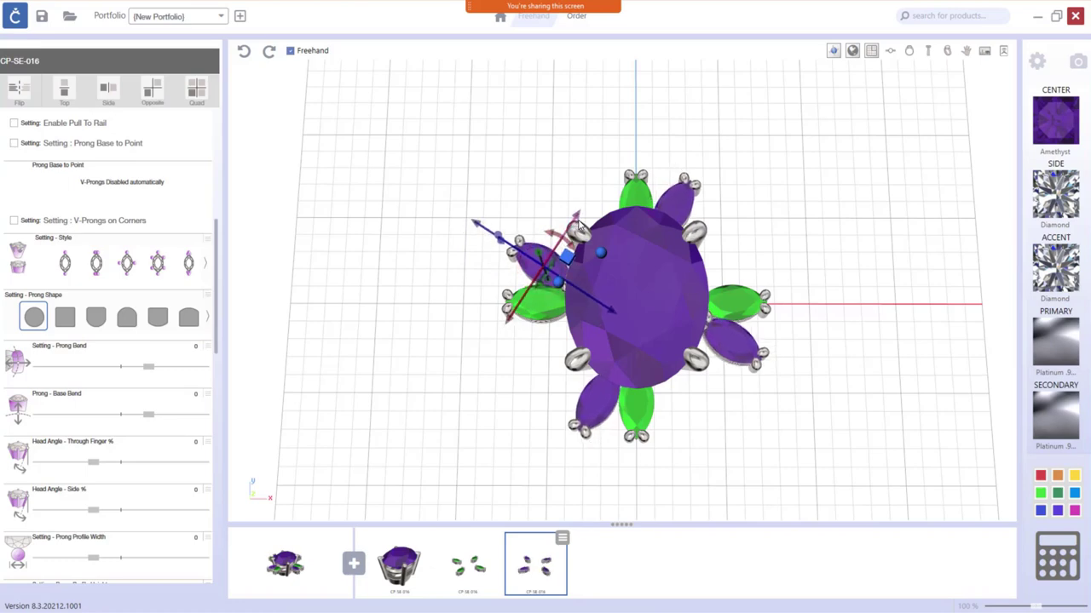
{"action": "left_click", "coordinate": [196, 90]}
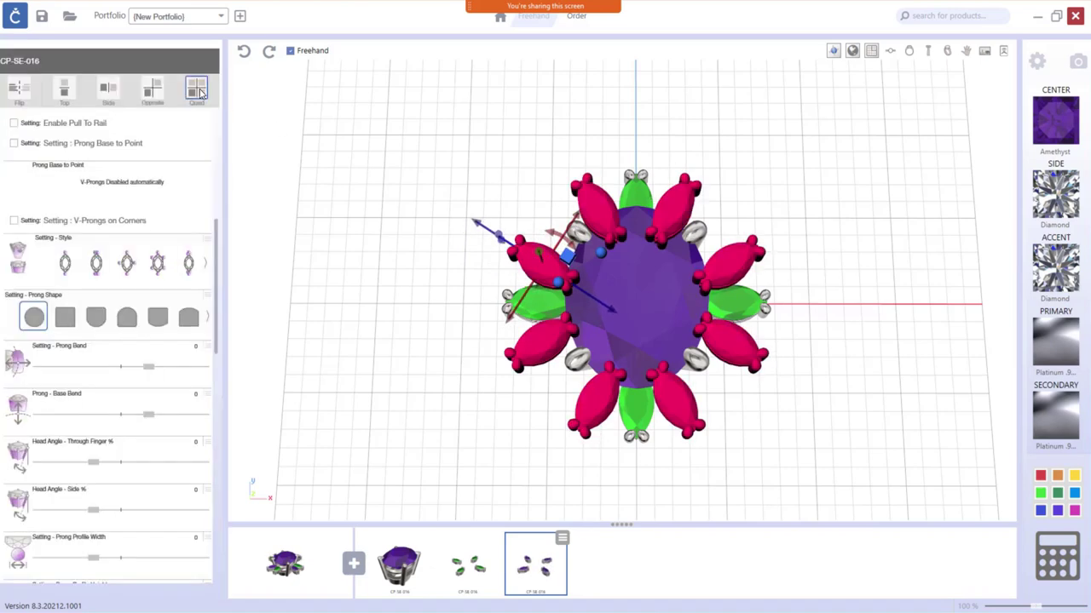
- Push the new marquise stones outward so they sit between the green petals
{"action": "scroll", "coordinate": [576, 239], "scroll_direction": "up", "scroll_amount": 3}
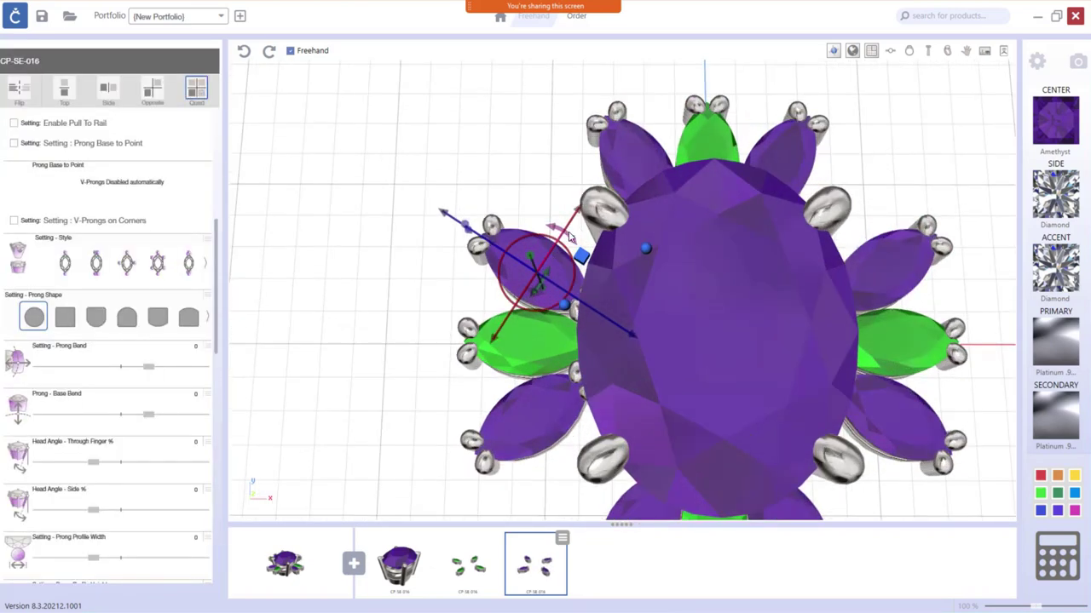
{"action": "left_click_drag", "start_coordinate": [569, 237], "coordinate": [474, 192]}
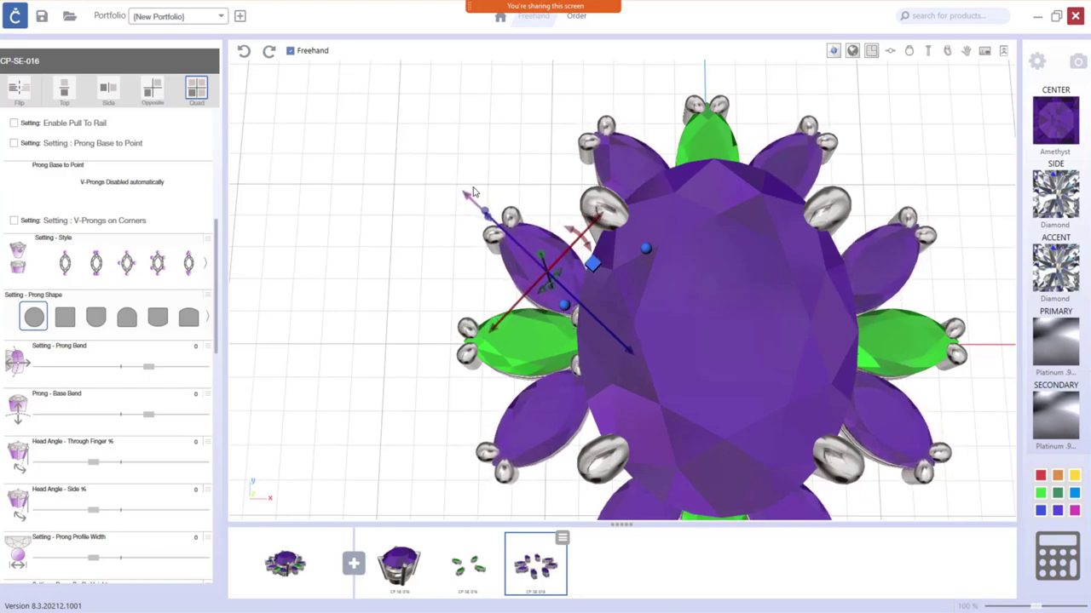
{"action": "scroll", "coordinate": [770, 352], "scroll_direction": "down", "scroll_amount": 5}
{"action": "mouse_move", "coordinate": [771, 352]}
{"action": "middle_mouse_down"}
{"action": "mouse_move", "coordinate": [608, 261]}
{"action": "mouse_move", "coordinate": [718, 404]}
{"action": "middle_mouse_up"}
{"action": "scroll", "coordinate": [718, 404], "scroll_direction": "down", "scroll_amount": 3}
{"action": "scroll", "coordinate": [767, 384], "scroll_direction": "down", "scroll_amount": 2}
{"action": "middle_click_drag", "start_coordinate": [803, 365], "coordinate": [799, 341]}
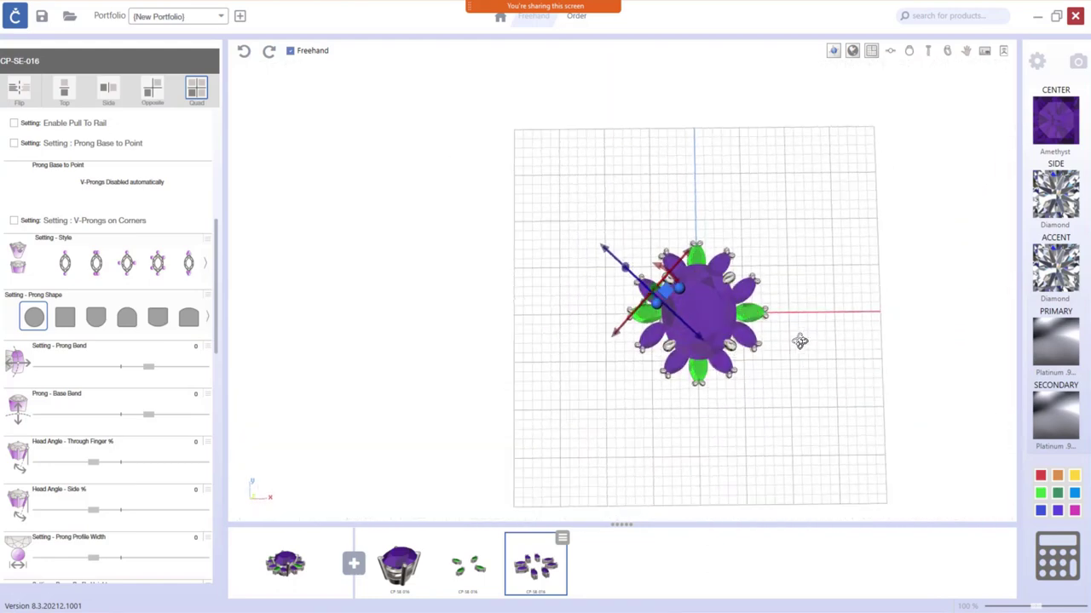
- Set the stone slot to Garnet Tsavorite, then reapply Amethyst to the oval centre stone
{"action": "left_click", "coordinate": [1057, 124]}
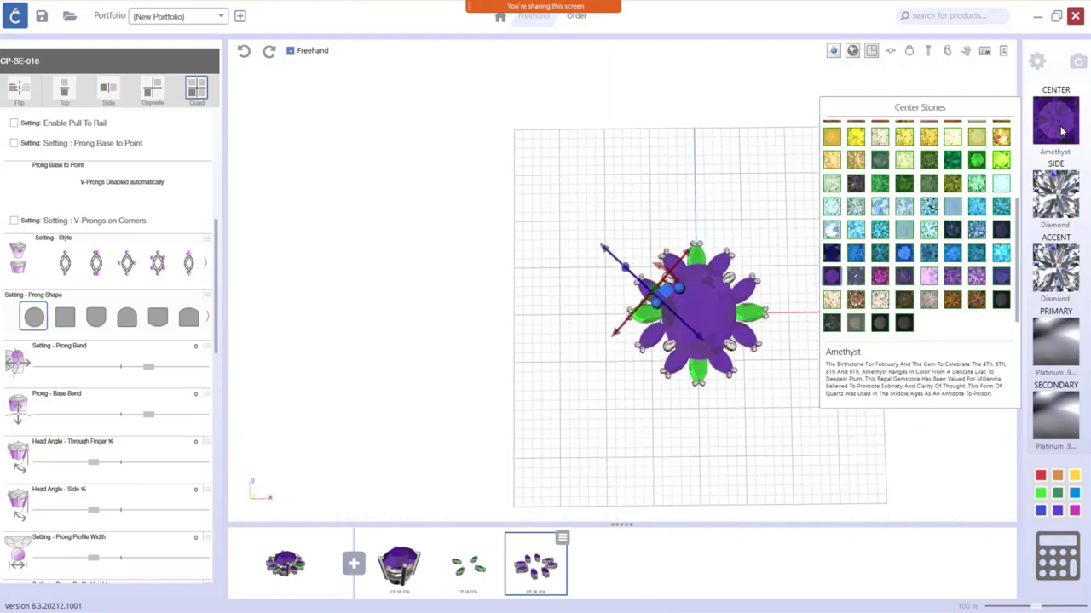
{"action": "left_click", "coordinate": [980, 167]}
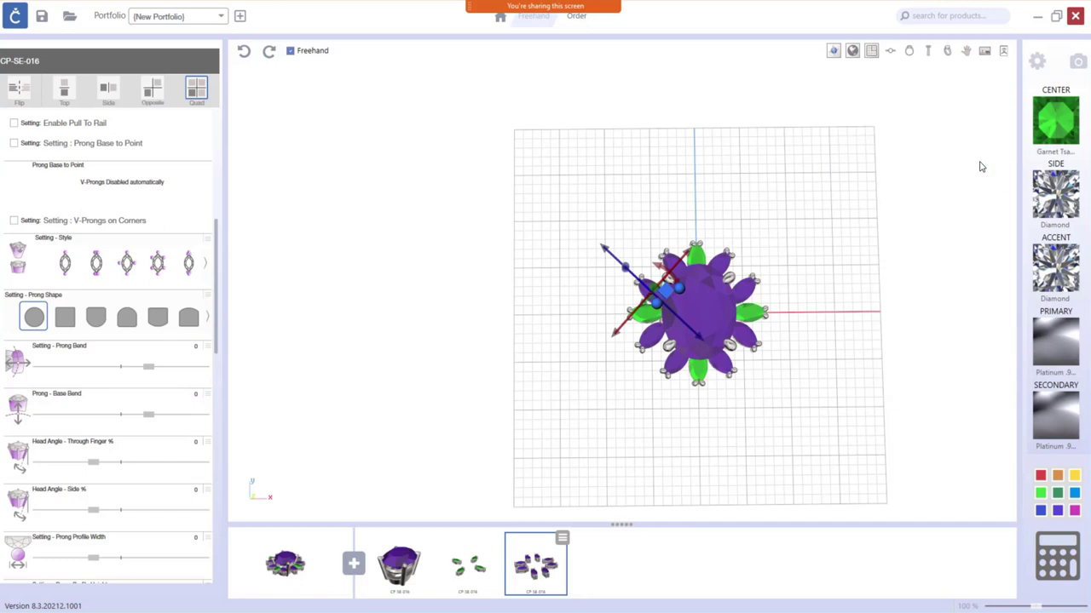
{"action": "left_click", "coordinate": [1062, 485]}
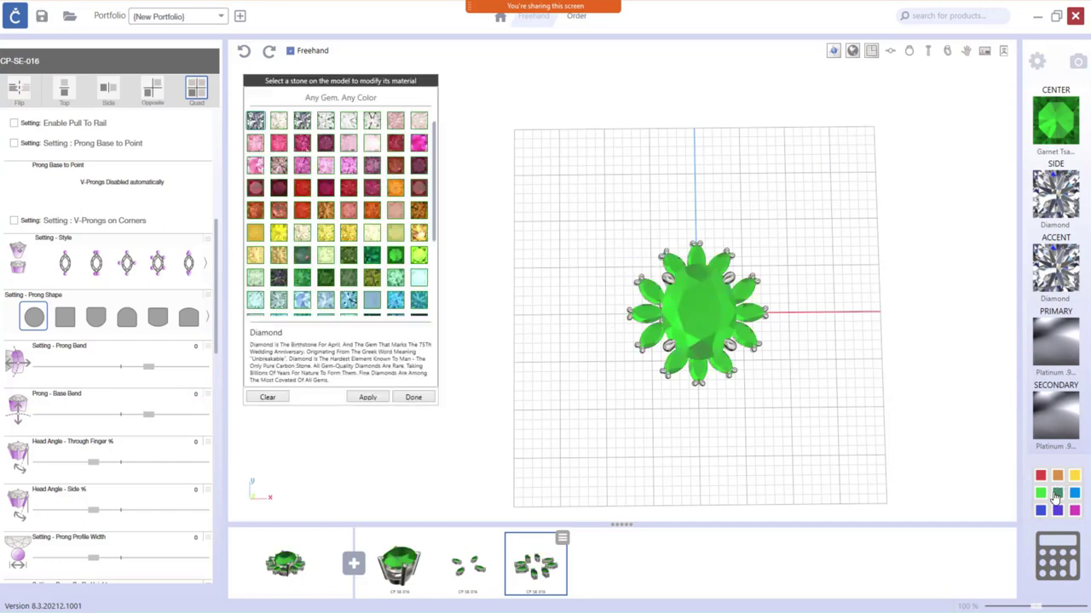
{"action": "left_click", "coordinate": [703, 318]}
{"action": "scroll", "coordinate": [257, 264], "scroll_direction": "down", "scroll_amount": 3}
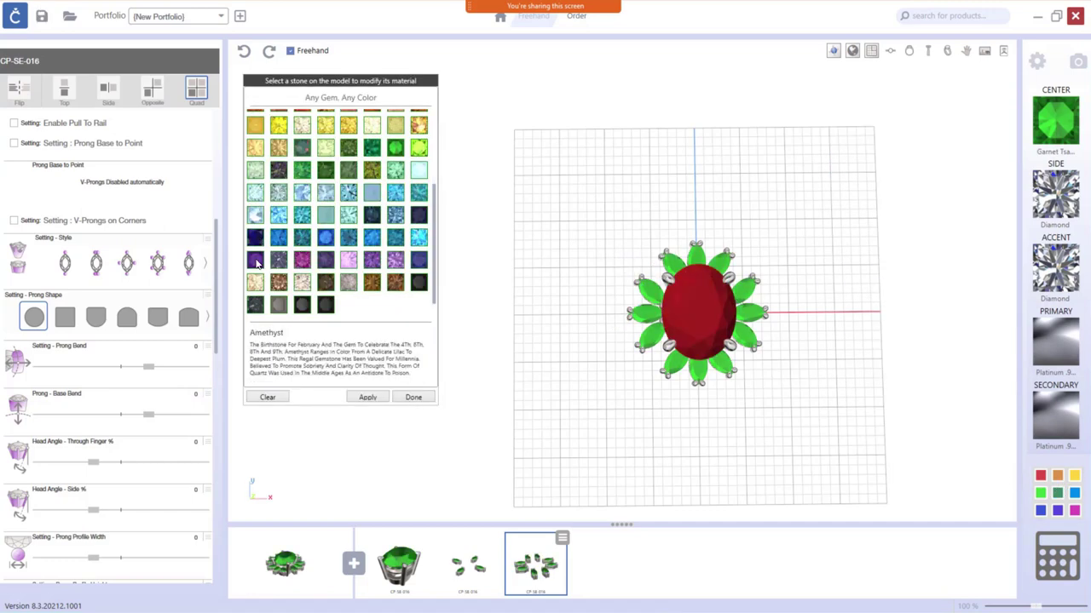
{"action": "left_click", "coordinate": [367, 398]}
{"action": "left_click", "coordinate": [413, 398]}
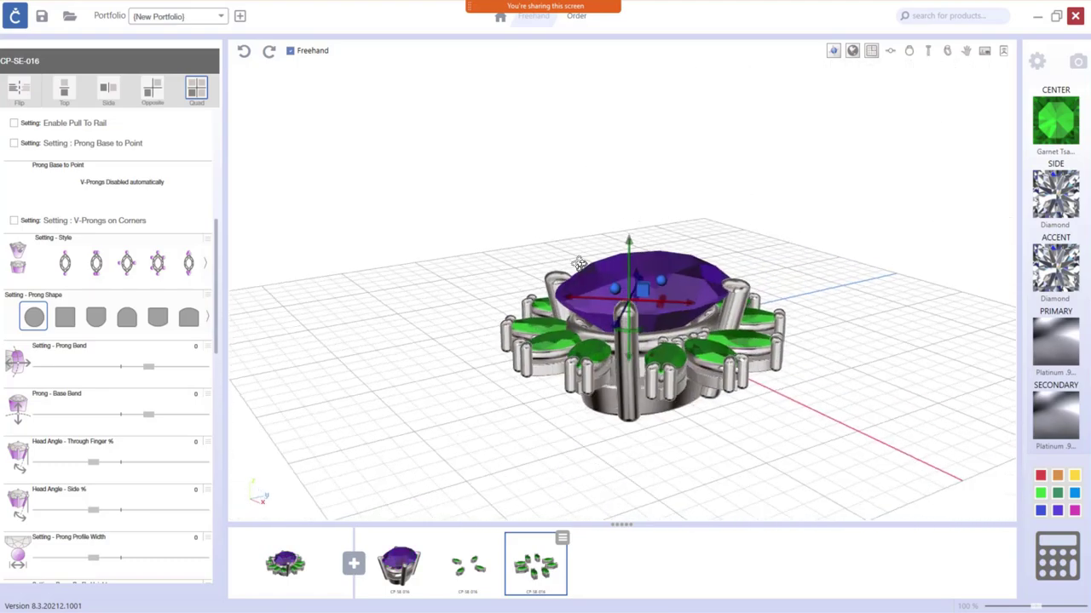
- Add another CP-SE-016 setting from the parts library and move its stone to the top-left
{"action": "mouse_move", "coordinate": [579, 264]}
{"action": "left_mouse_down"}
{"action": "mouse_move", "coordinate": [397, 431]}
{"action": "mouse_move", "coordinate": [611, 414]}
{"action": "mouse_move", "coordinate": [633, 106]}
{"action": "mouse_move", "coordinate": [573, 90]}
{"action": "mouse_move", "coordinate": [568, 184]}
{"action": "left_mouse_up"}
{"action": "scroll", "coordinate": [633, 107], "scroll_direction": "up", "scroll_amount": 3}
{"action": "scroll", "coordinate": [568, 184], "scroll_direction": "down", "scroll_amount": 3}
{"action": "scroll", "coordinate": [568, 184], "scroll_direction": "down", "scroll_amount": 2}
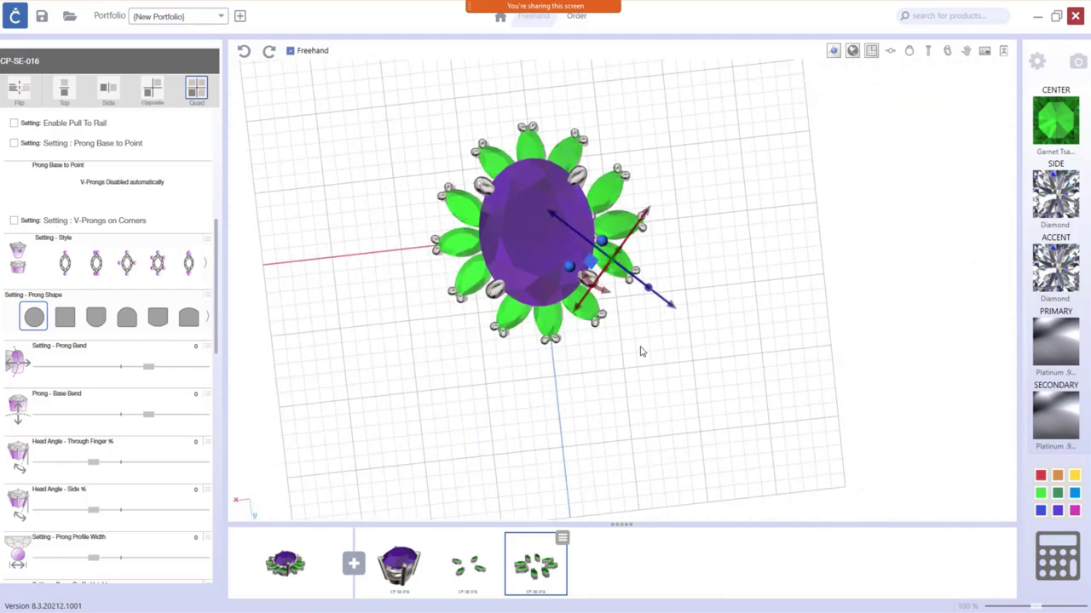
{"action": "mouse_move", "coordinate": [641, 351]}
{"action": "left_mouse_down"}
{"action": "mouse_move", "coordinate": [596, 329]}
{"action": "mouse_move", "coordinate": [371, 596]}
{"action": "left_mouse_up"}
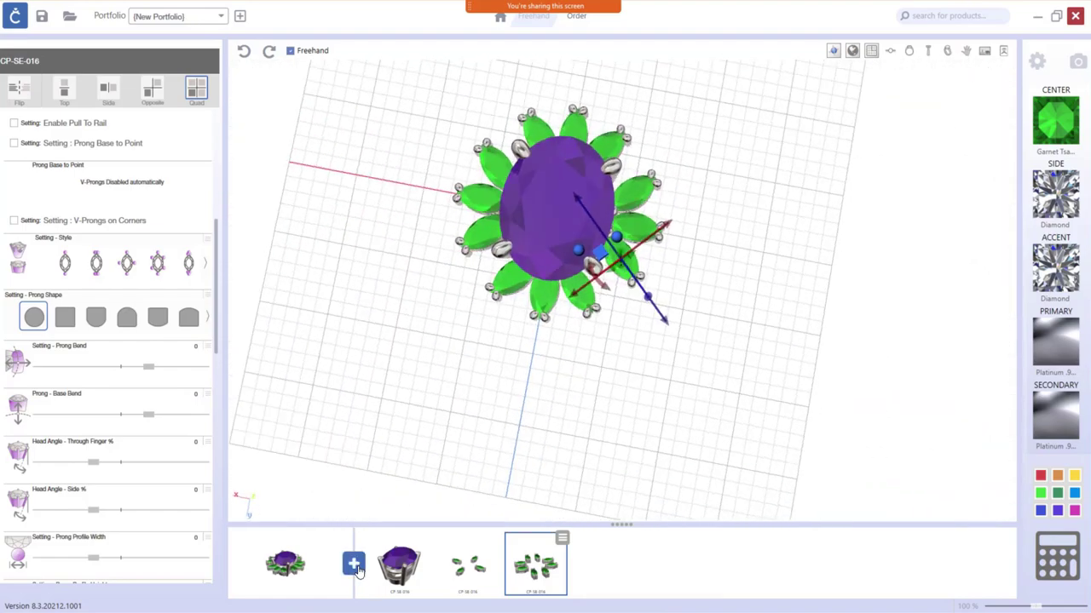
{"action": "left_click", "coordinate": [354, 564]}
{"action": "left_click", "coordinate": [440, 129]}
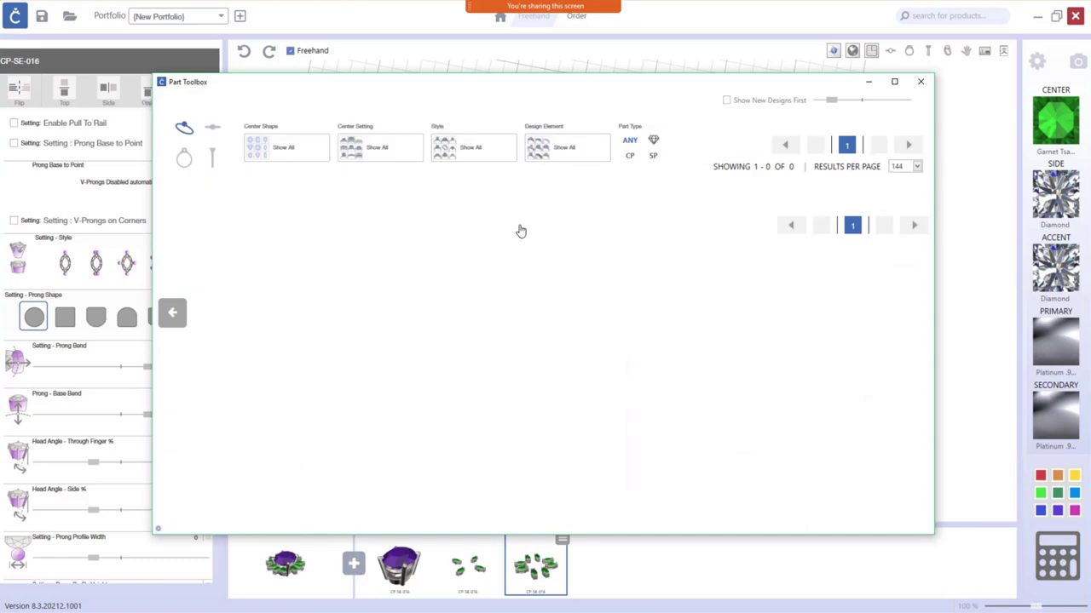
{"action": "left_click", "coordinate": [310, 221]}
{"action": "left_click", "coordinate": [766, 480]}
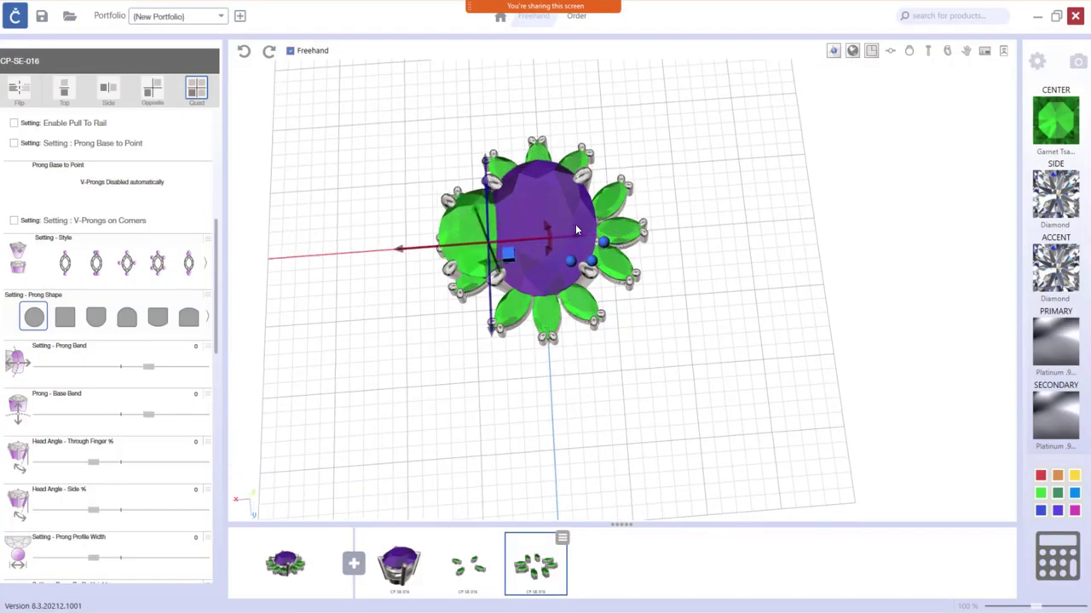
{"action": "left_click_drag", "start_coordinate": [473, 138], "coordinate": [488, 217]}
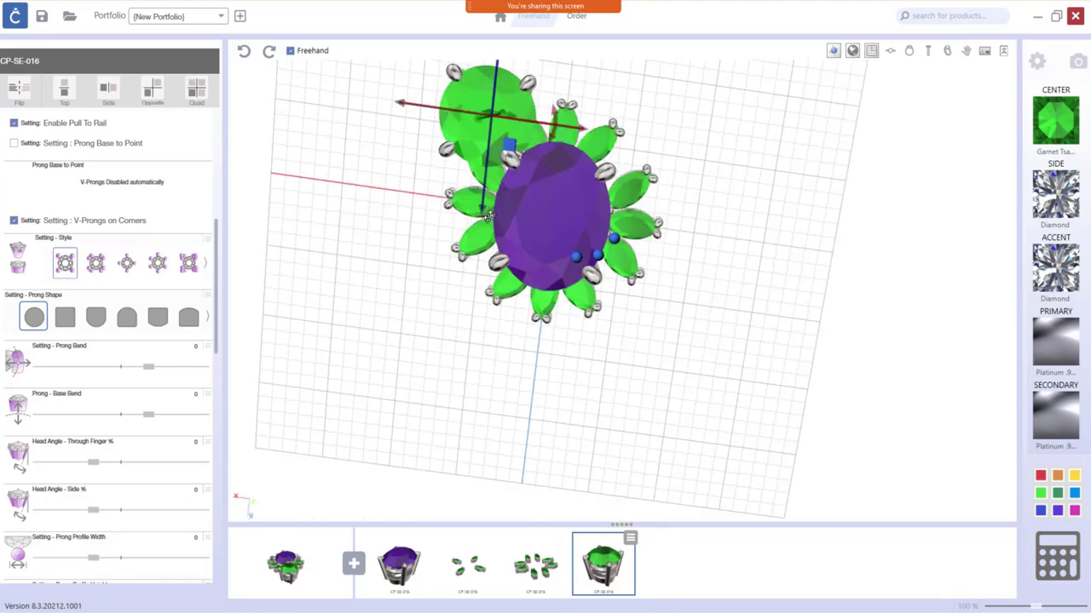
- Change the added stone to a pear shape and rotate it 90°
{"action": "scroll", "coordinate": [95, 225], "scroll_direction": "up", "scroll_amount": 1}
{"action": "scroll", "coordinate": [104, 234], "scroll_direction": "up", "scroll_amount": 4}
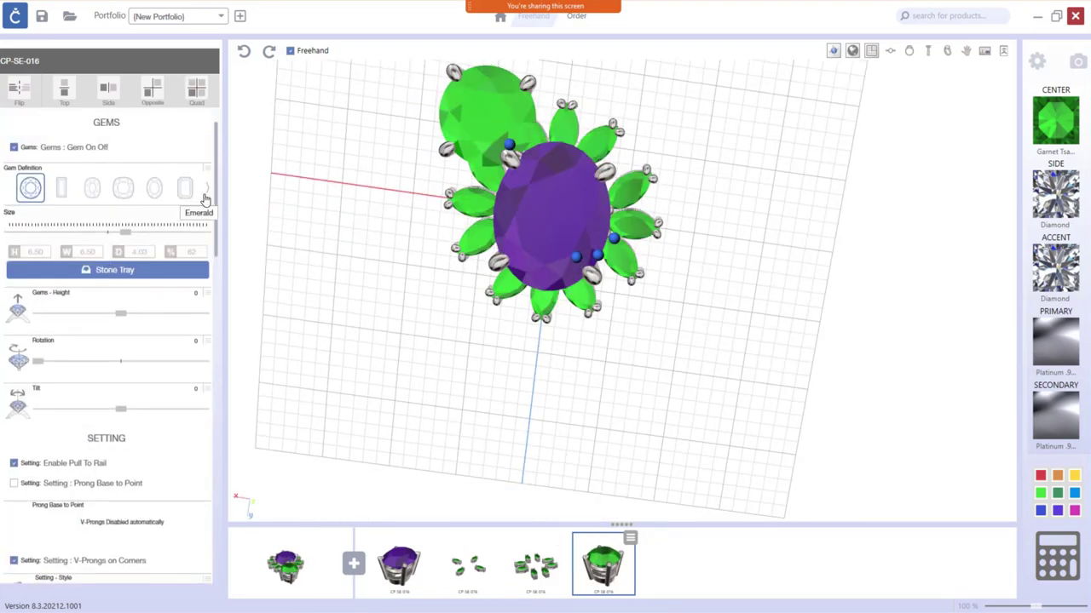
{"action": "left_click", "coordinate": [149, 194]}
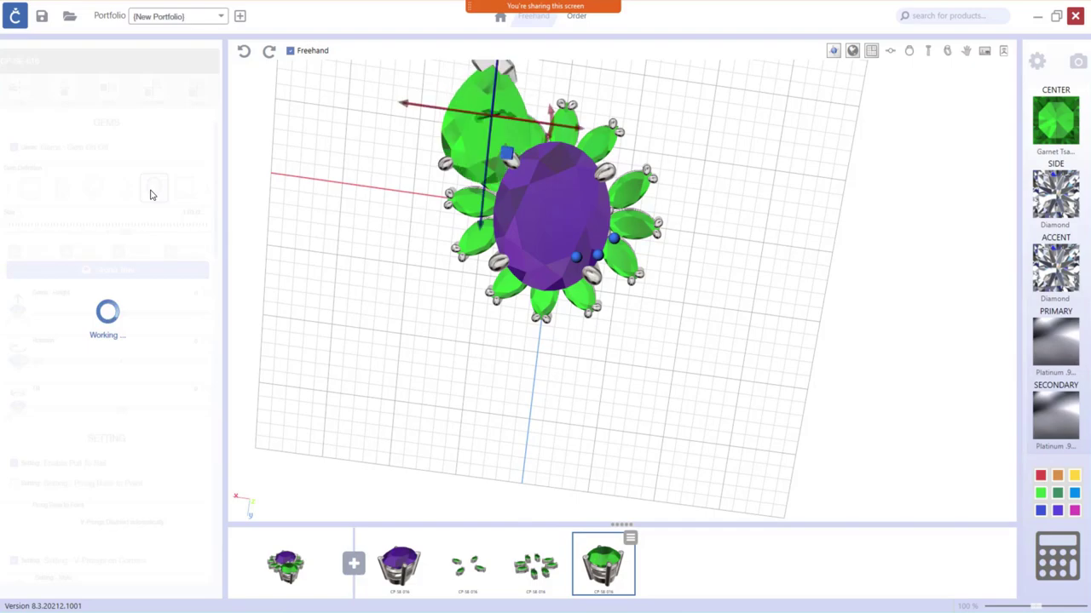
{"action": "scroll", "coordinate": [493, 136], "scroll_direction": "down", "scroll_amount": 3}
{"action": "mouse_move", "coordinate": [556, 142]}
{"action": "left_mouse_down"}
{"action": "mouse_move", "coordinate": [508, 169]}
{"action": "mouse_move", "coordinate": [486, 153]}
{"action": "left_mouse_up"}
- Shrink the pear to 0.09 ct and nudge it down-right against the top-left petals
{"action": "scroll", "coordinate": [539, 170], "scroll_direction": "up", "scroll_amount": 5}
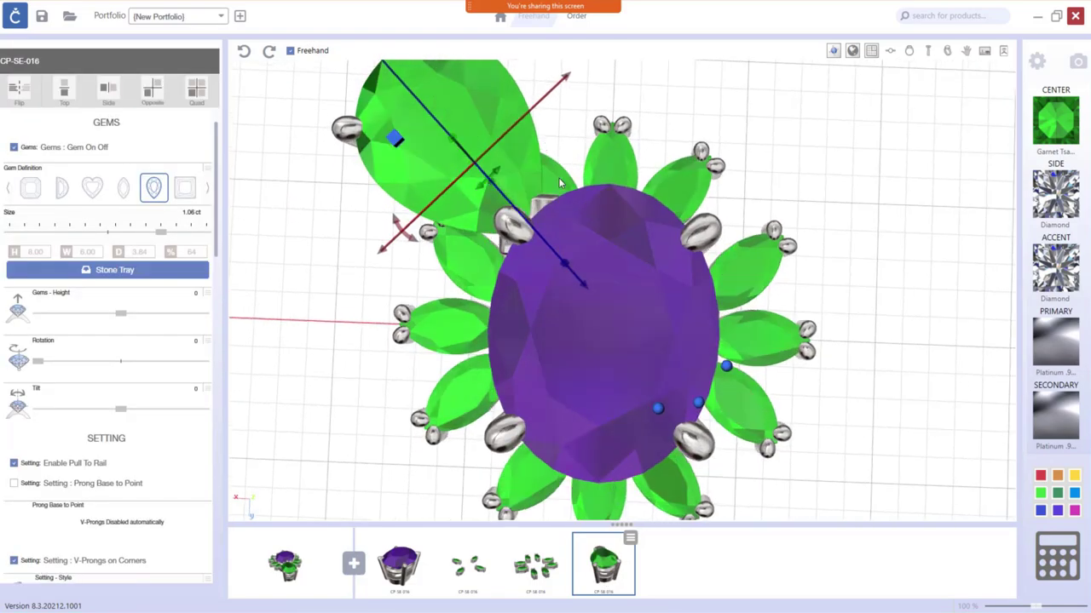
{"action": "scroll", "coordinate": [607, 237], "scroll_direction": "down", "scroll_amount": 3}
{"action": "left_click_drag", "start_coordinate": [162, 233], "coordinate": [68, 236]}
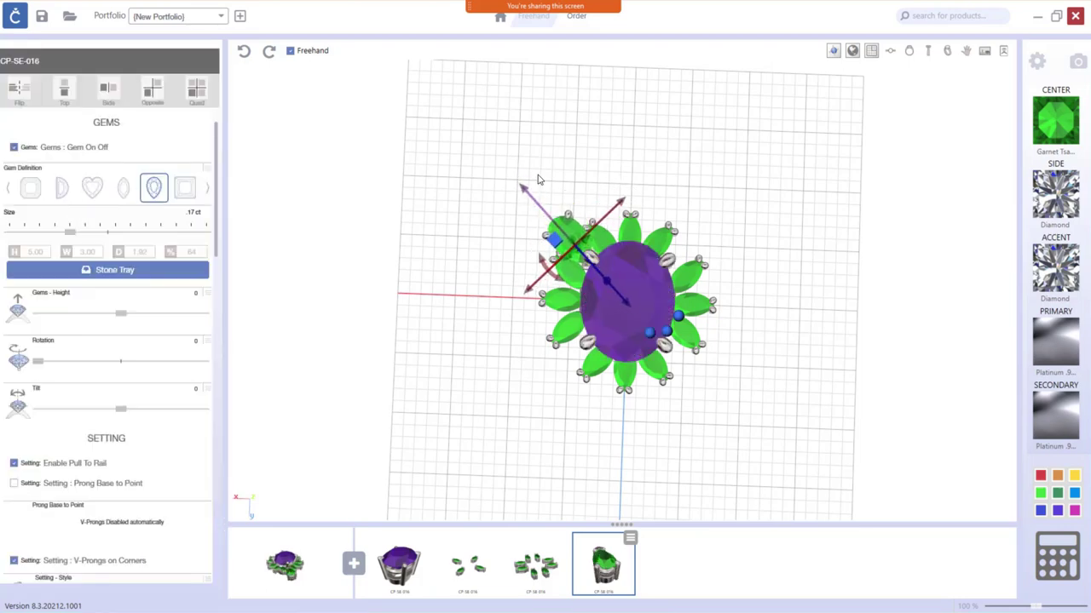
{"action": "scroll", "coordinate": [568, 241], "scroll_direction": "up", "scroll_amount": 5}
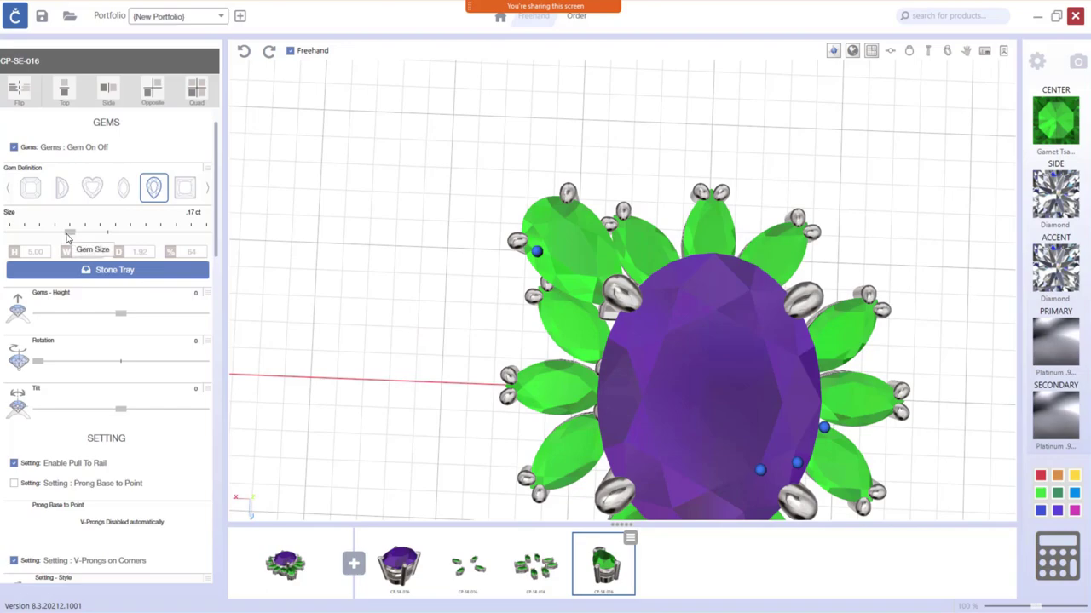
{"action": "left_click_drag", "start_coordinate": [55, 240], "coordinate": [25, 236]}
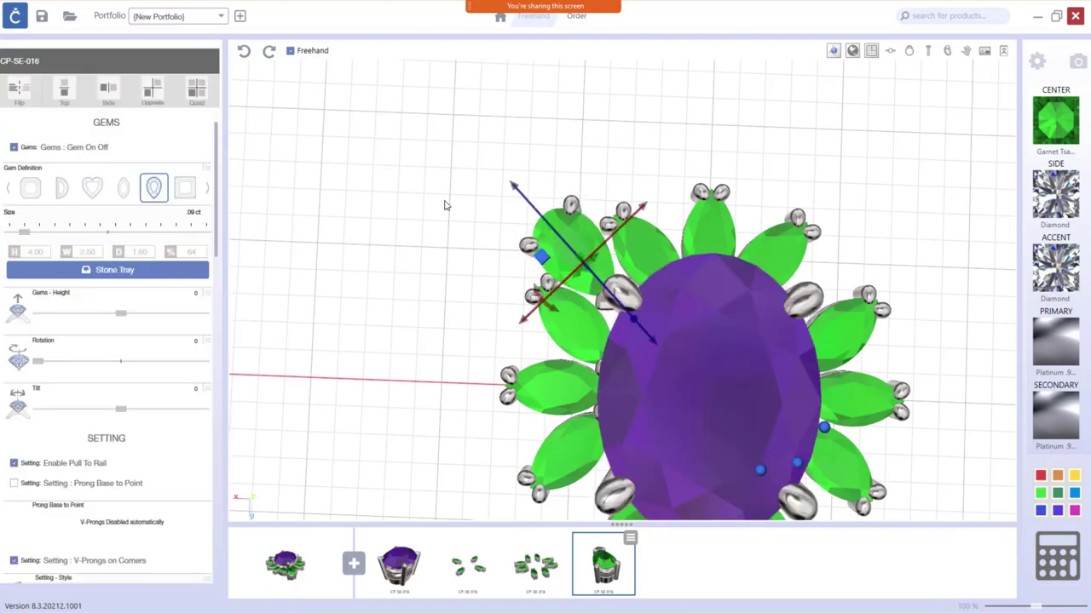
{"action": "left_click_drag", "start_coordinate": [513, 186], "coordinate": [519, 192]}
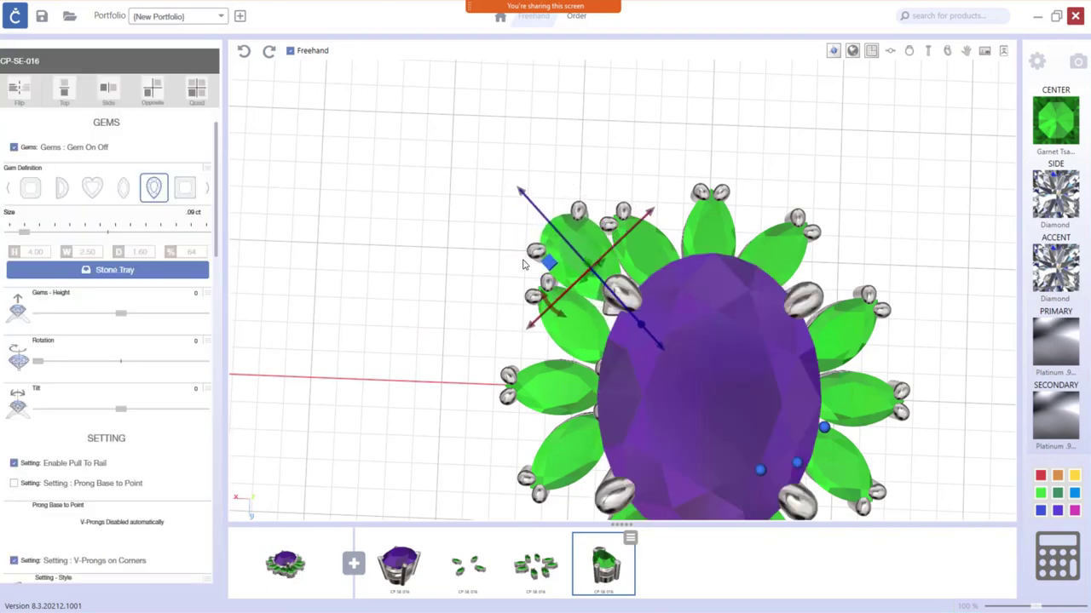
{"action": "mouse_move", "coordinate": [650, 218]}
{"action": "middle_mouse_down"}
{"action": "mouse_move", "coordinate": [620, 351]}
{"action": "mouse_move", "coordinate": [648, 324]}
{"action": "middle_mouse_up"}
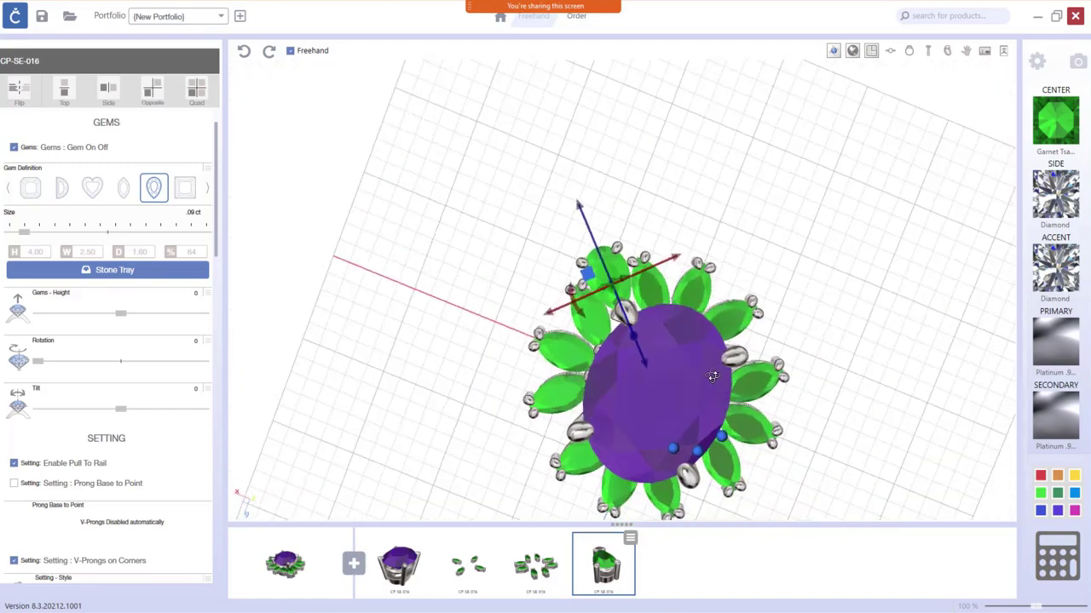
- Give the four corner pear stones Garnet Rhodolite Raspberry, then inspect them at a tilt
{"action": "left_click", "coordinate": [199, 95]}
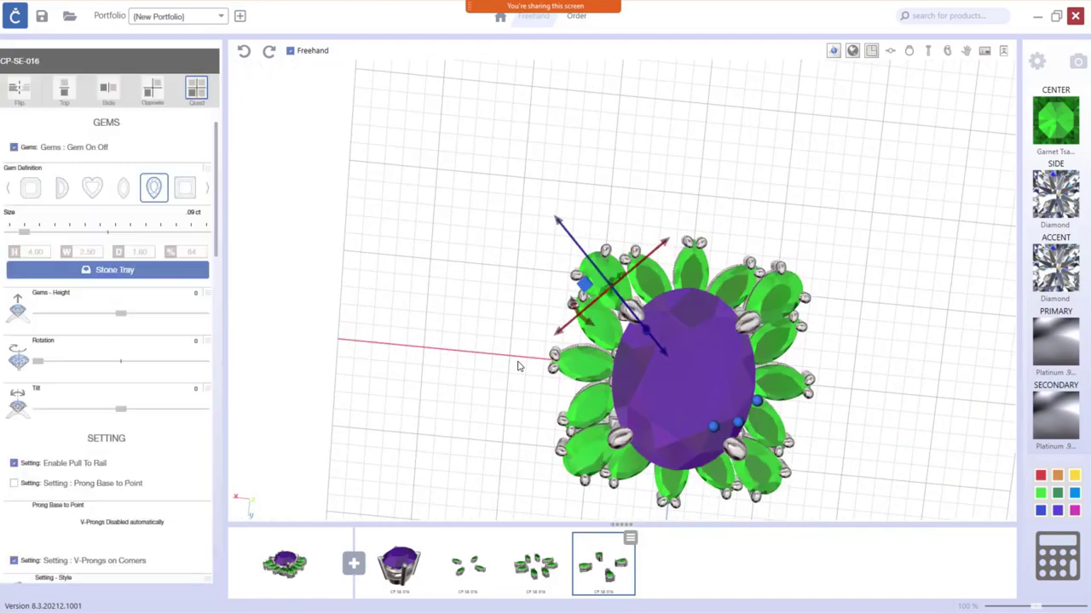
{"action": "middle_click_drag", "start_coordinate": [517, 366], "coordinate": [414, 253]}
{"action": "left_click", "coordinate": [414, 253]}
{"action": "left_click", "coordinate": [1067, 494]}
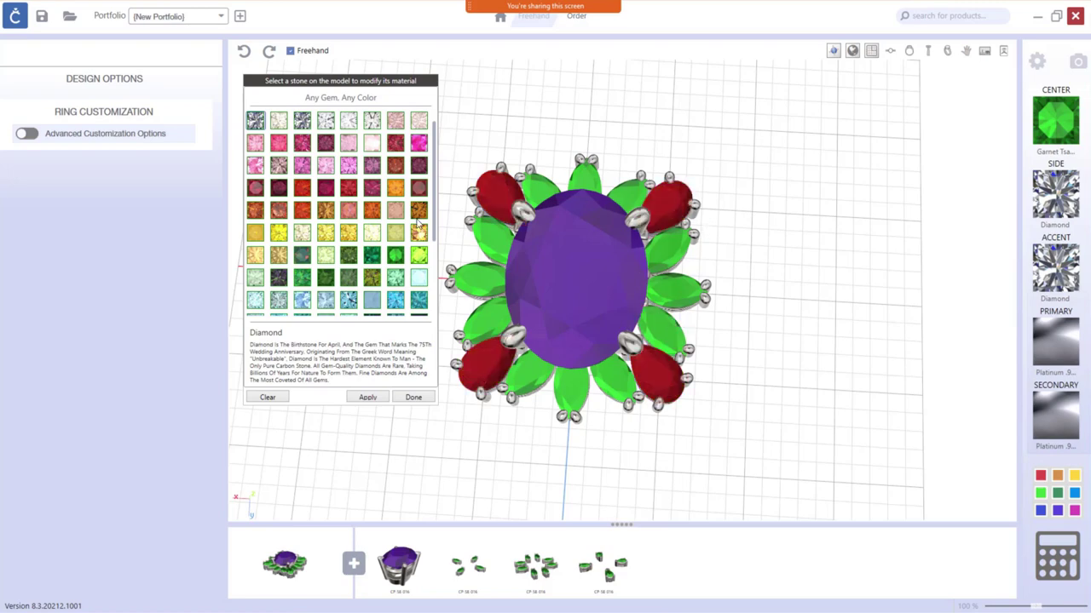
{"action": "left_click", "coordinate": [366, 400]}
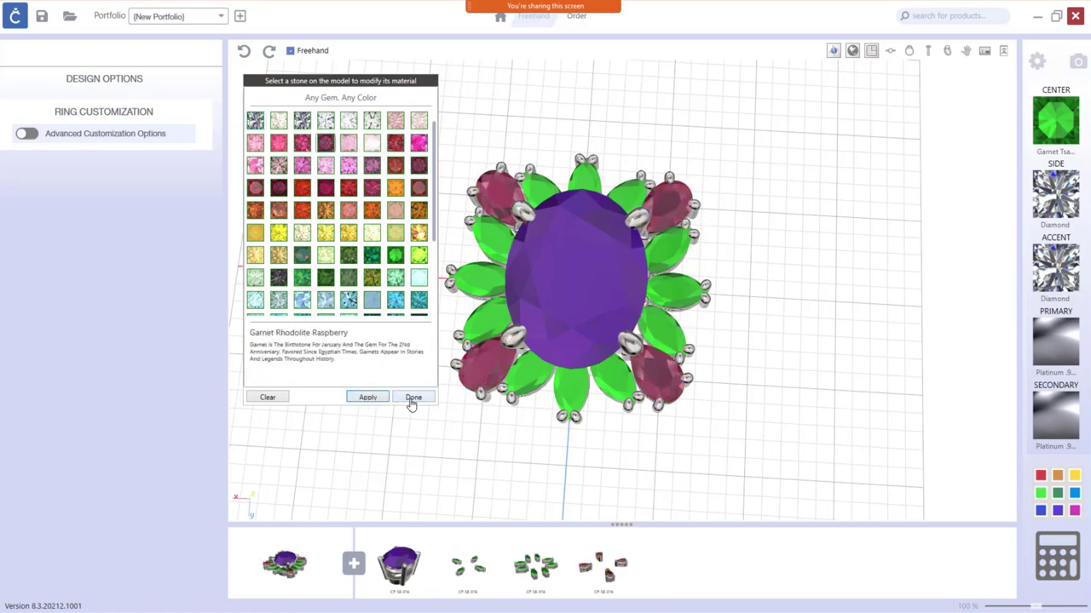
{"action": "left_click", "coordinate": [412, 397]}
{"action": "mouse_move", "coordinate": [697, 274]}
{"action": "middle_mouse_down"}
{"action": "mouse_move", "coordinate": [704, 301]}
{"action": "mouse_move", "coordinate": [695, 260]}
{"action": "mouse_move", "coordinate": [616, 100]}
{"action": "middle_mouse_up"}
{"action": "left_click", "coordinate": [339, 243]}
{"action": "middle_click_drag", "start_coordinate": [339, 243], "coordinate": [413, 498]}
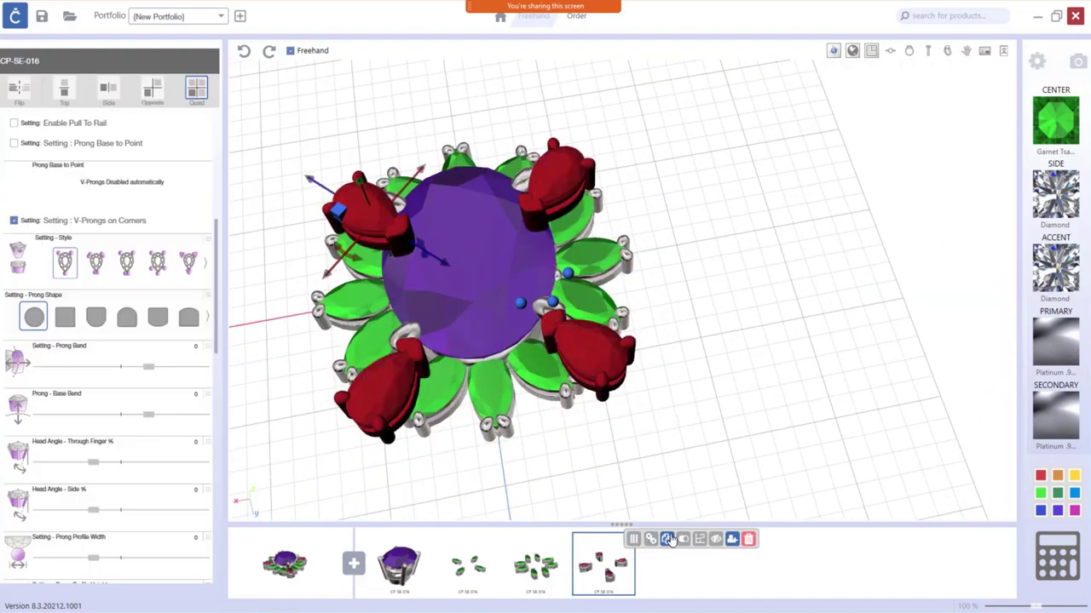
- Add a new stone group and change its stones to a round shape
{"action": "left_click", "coordinate": [671, 540]}
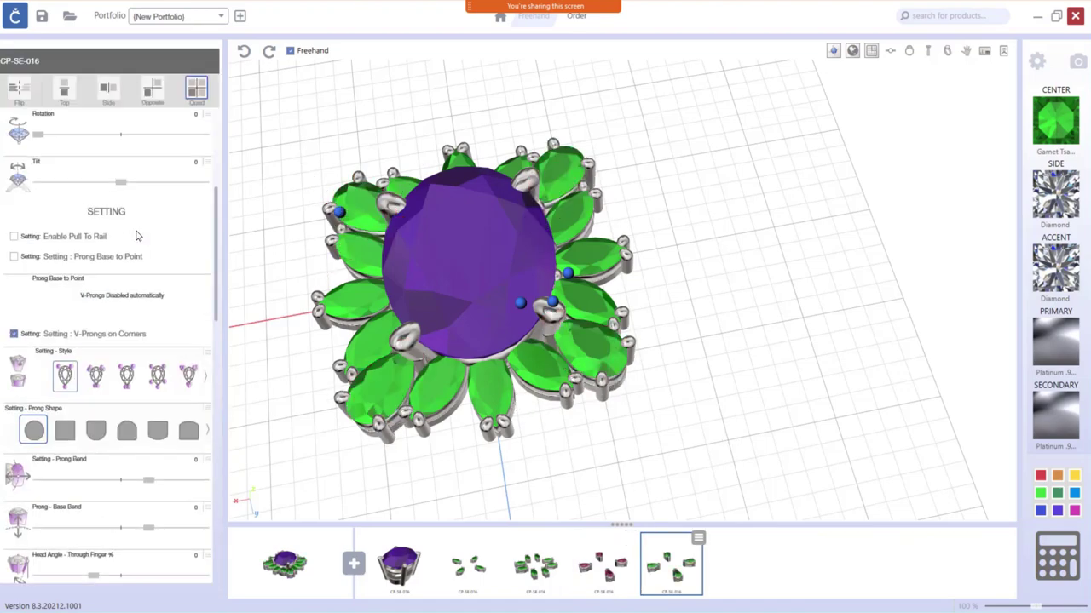
{"action": "scroll", "coordinate": [136, 236], "scroll_direction": "up", "scroll_amount": 3}
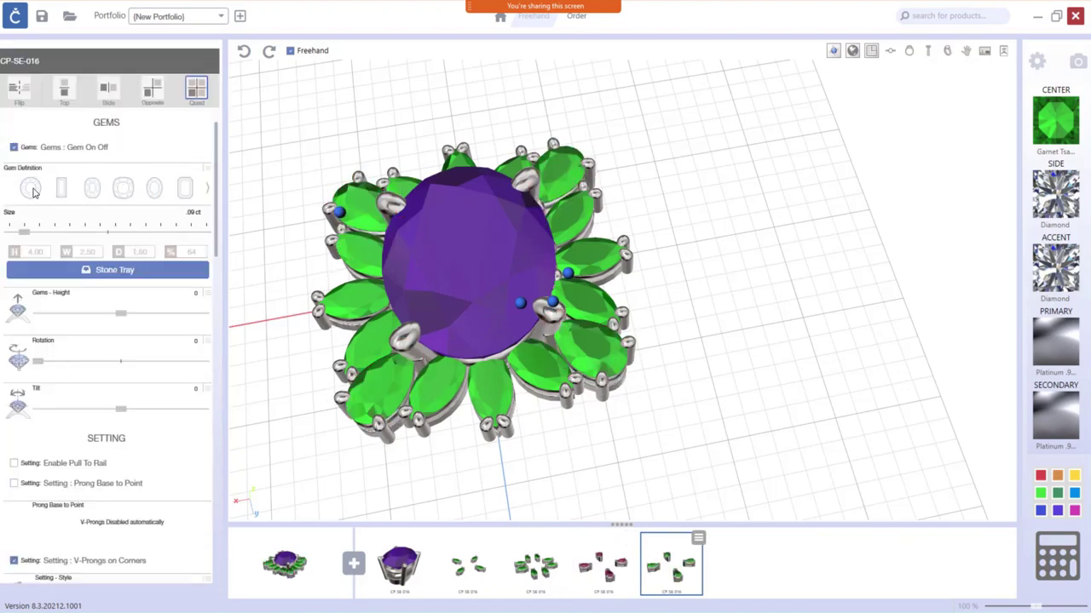
{"action": "left_click", "coordinate": [31, 189]}
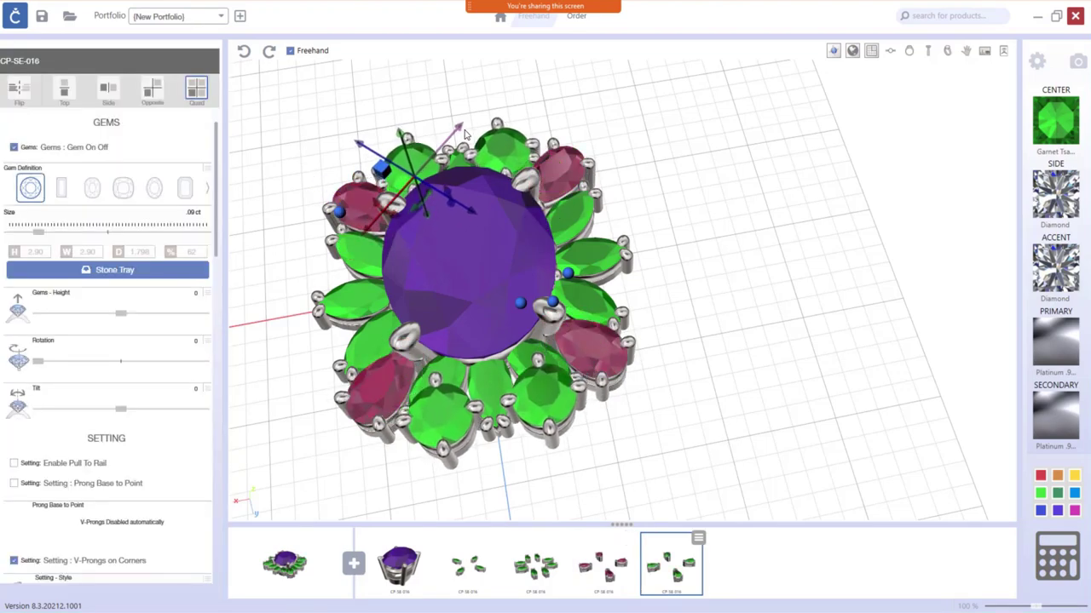
{"action": "mouse_move", "coordinate": [479, 126]}
{"action": "left_mouse_down"}
{"action": "mouse_move", "coordinate": [479, 168]}
{"action": "mouse_move", "coordinate": [538, 263]}
{"action": "left_mouse_up"}
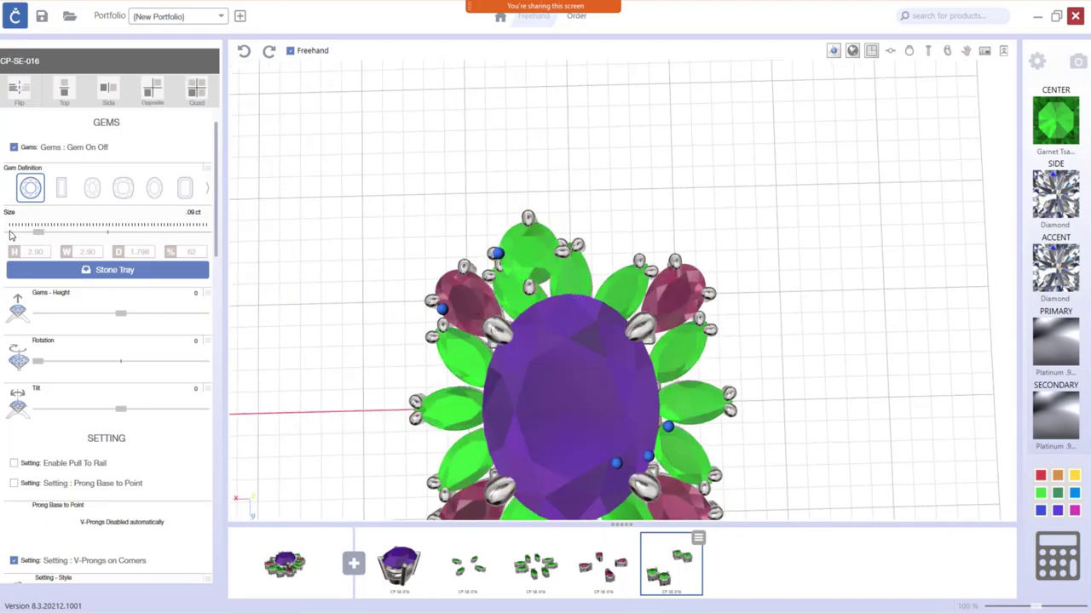
- Manually size the round stone to 1.50 mm (0.01 ct) and rotate it about 21 degrees
{"action": "left_click", "coordinate": [10, 236]}
{"action": "left_click", "coordinate": [498, 253]}
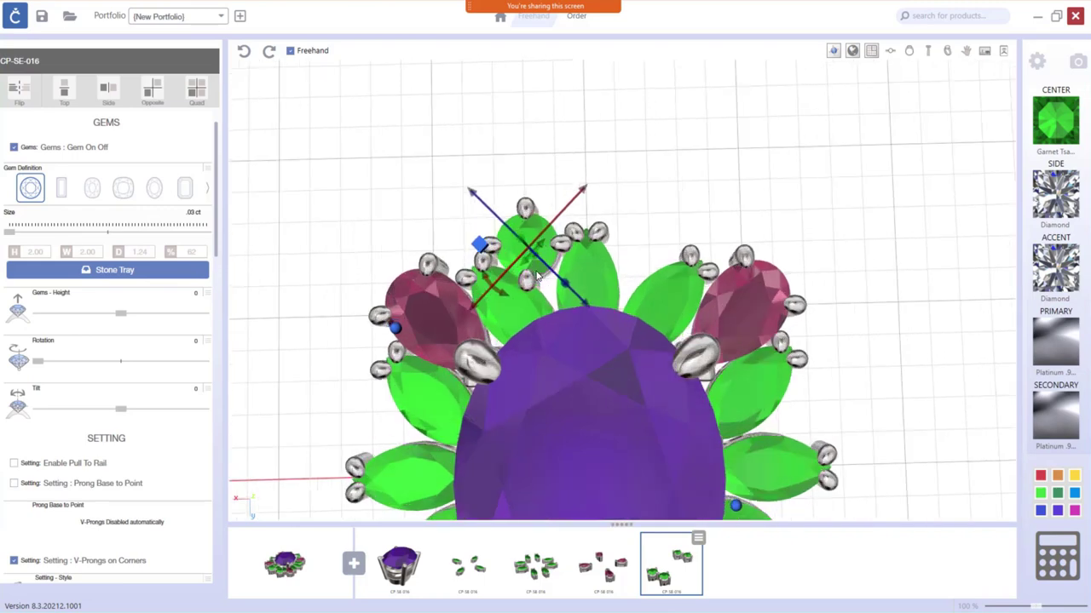
{"action": "left_click", "coordinate": [75, 239]}
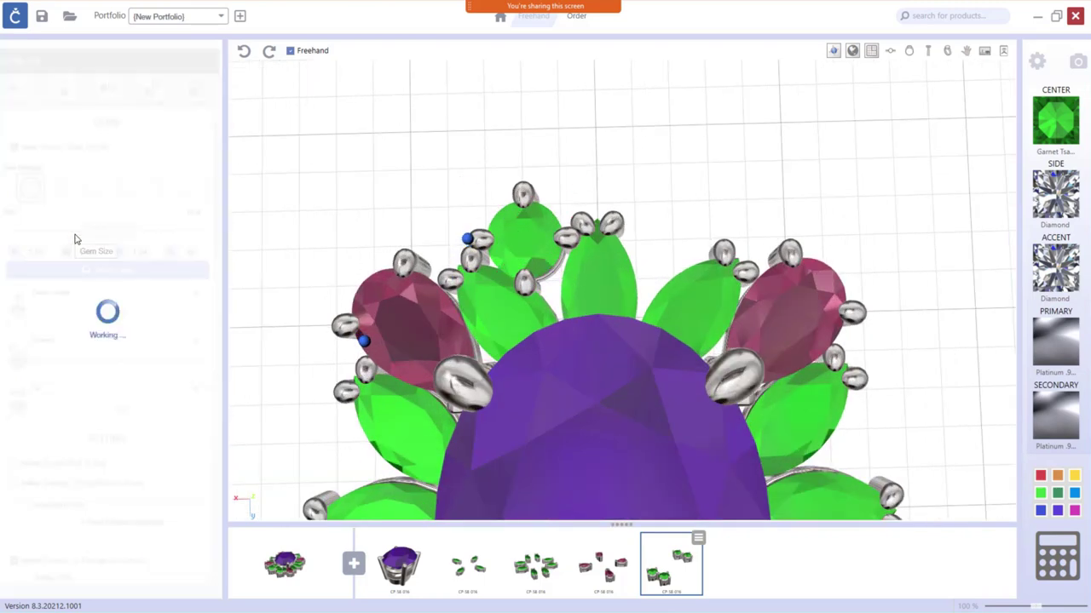
{"action": "type", "text": "1.5"}
{"action": "key", "text": "Return"}
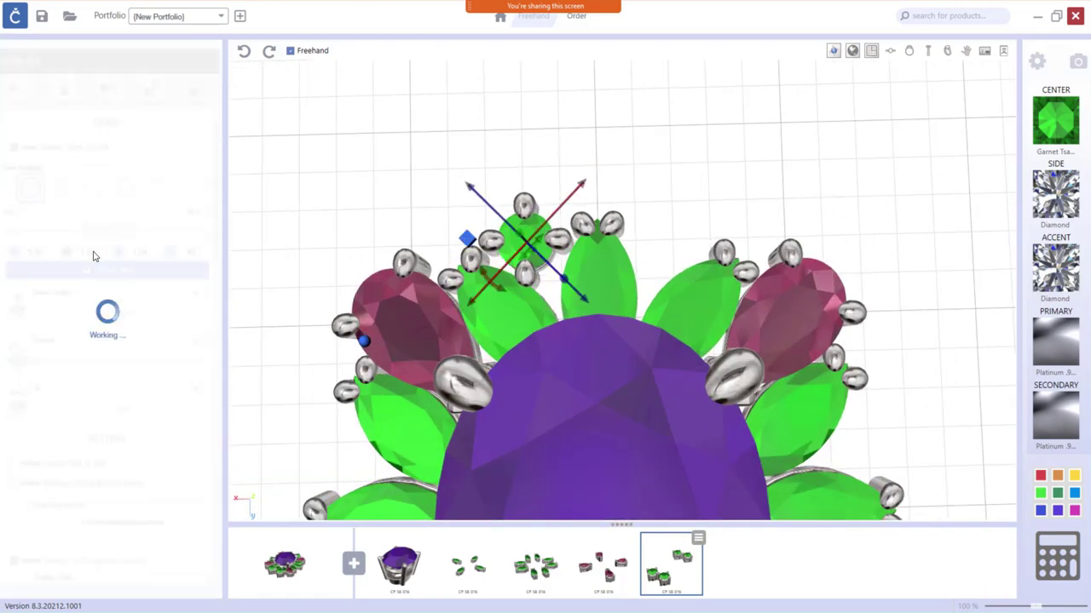
{"action": "left_click_drag", "start_coordinate": [467, 188], "coordinate": [517, 300]}
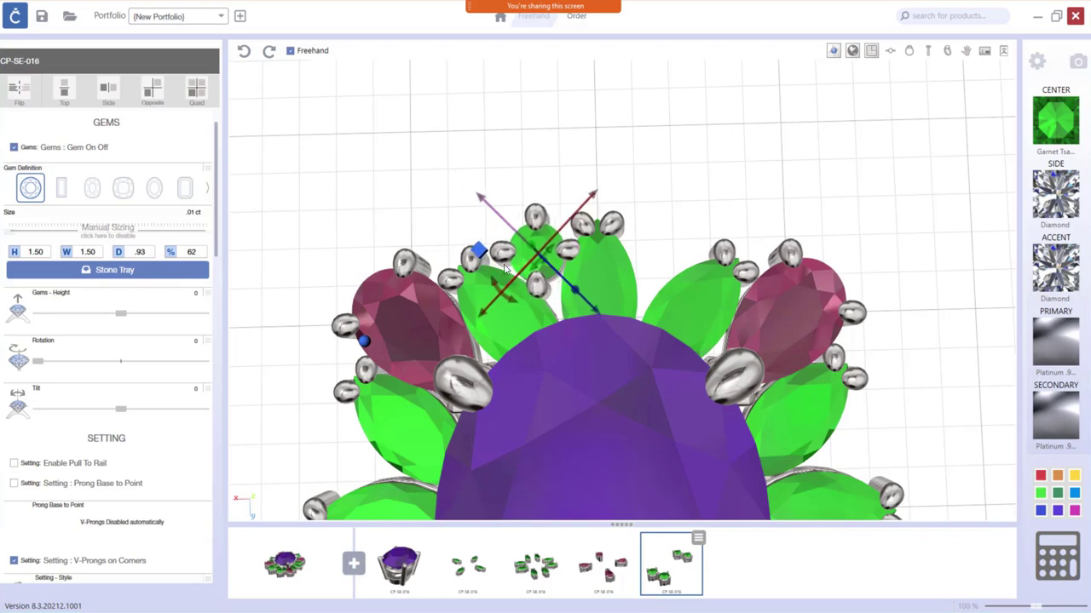
- Return to the perspective view and duplicate the small round accent stone
{"action": "scroll", "coordinate": [566, 319], "scroll_direction": "down", "scroll_amount": 5}
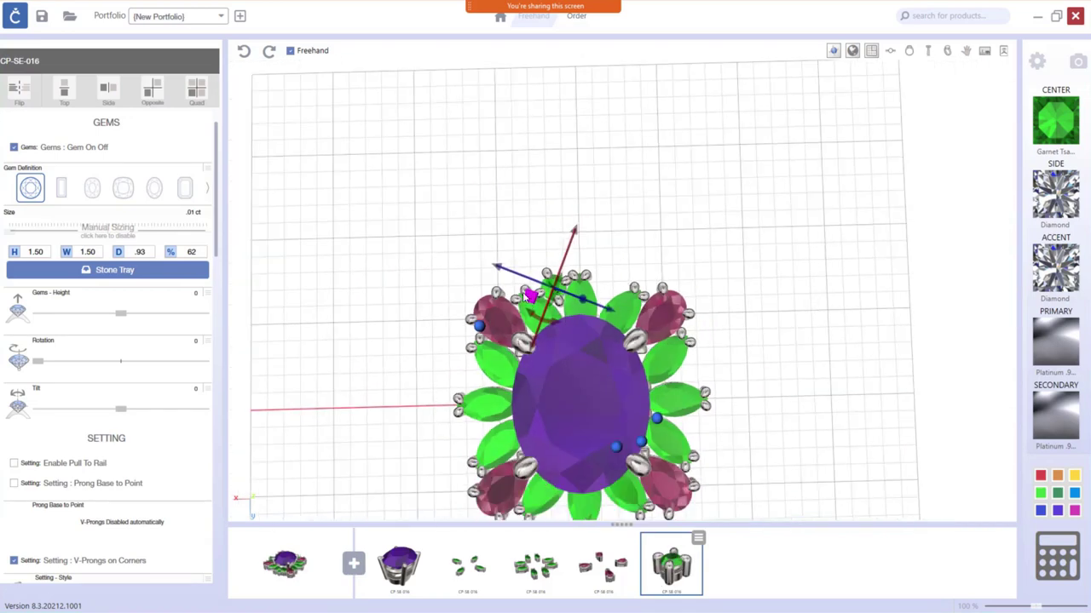
{"action": "left_click", "coordinate": [196, 89]}
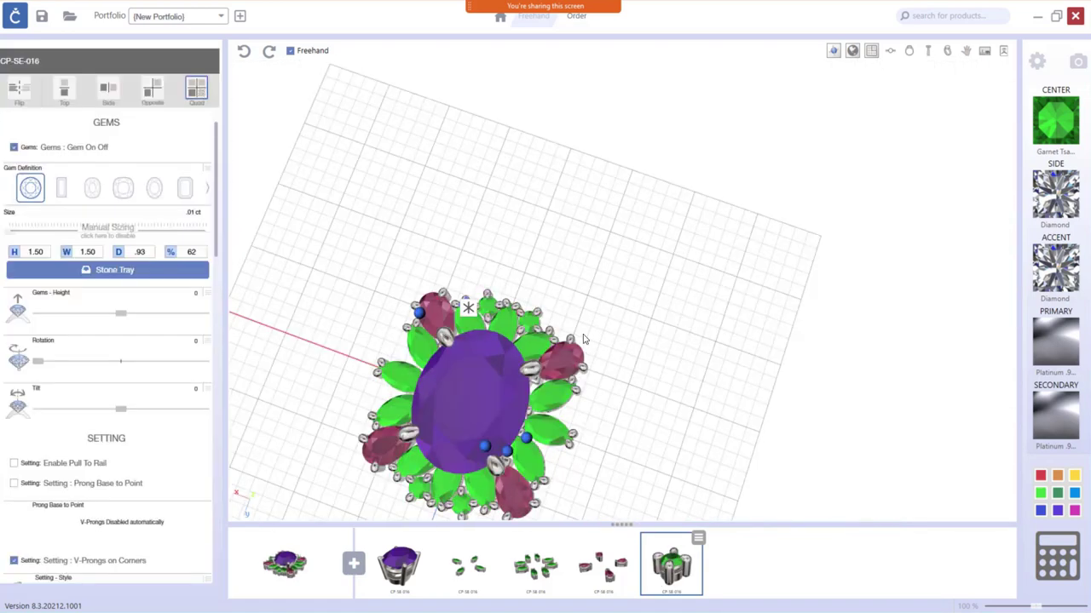
{"action": "scroll", "coordinate": [505, 341], "scroll_direction": "up", "scroll_amount": 3}
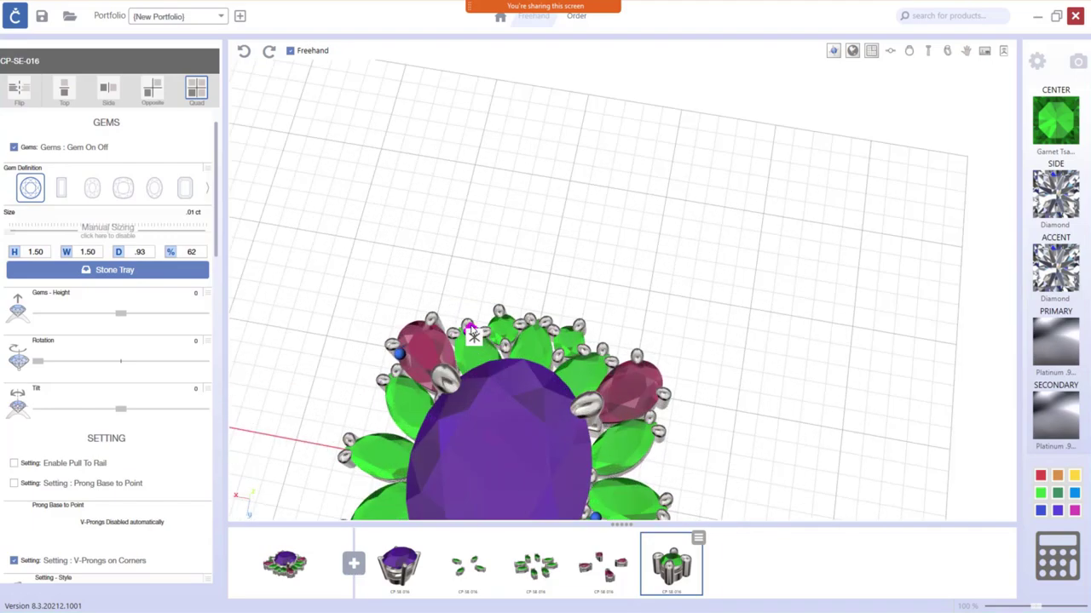
{"action": "left_click", "coordinate": [470, 332]}
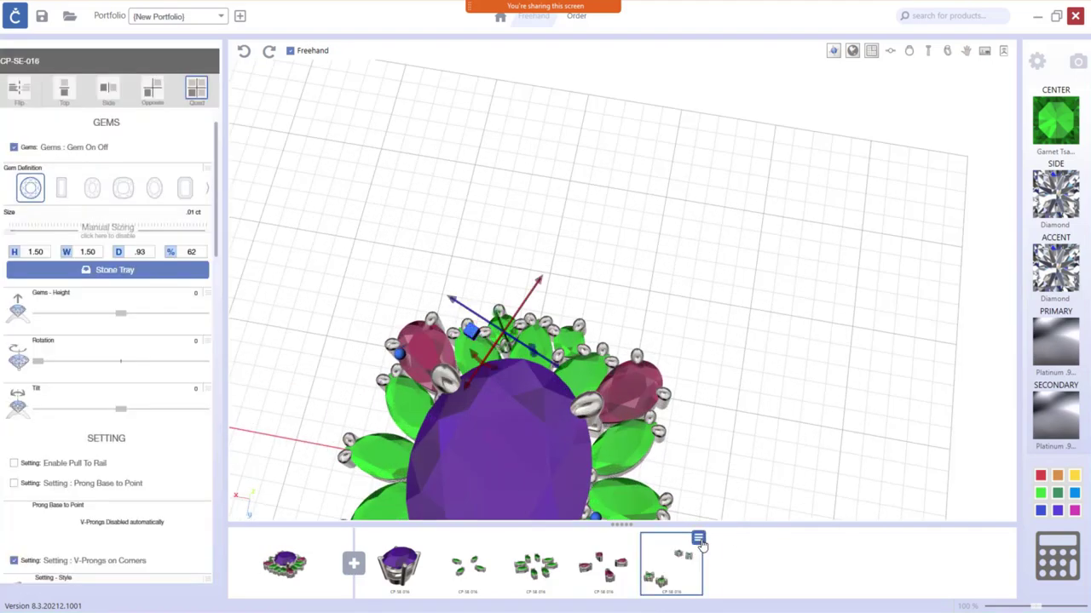
{"action": "left_click", "coordinate": [734, 540]}
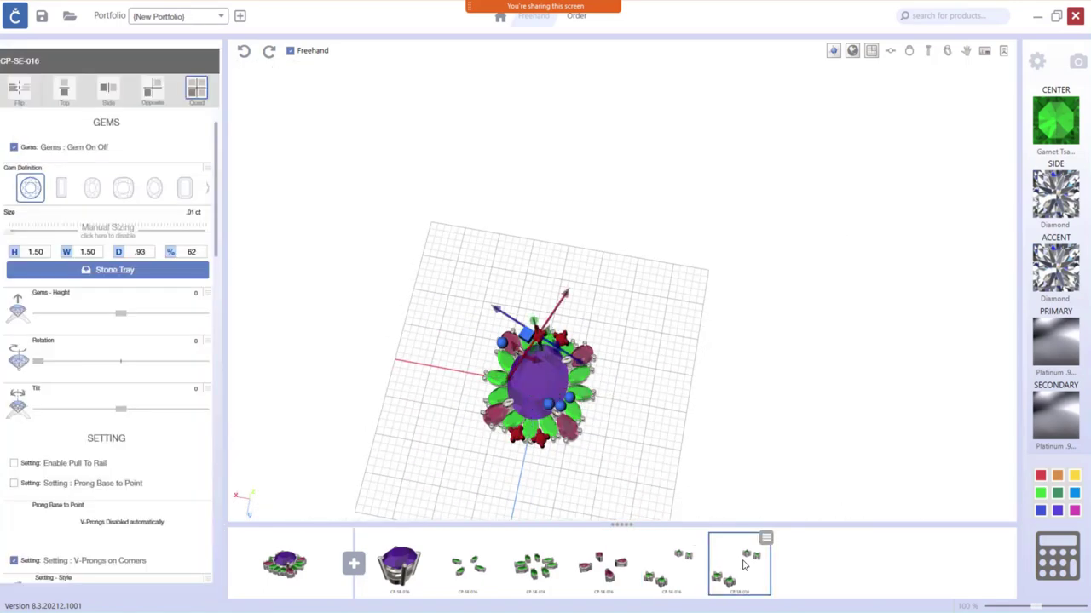
- Move the copy down-left along the rim and rotate it to sit between the petals
{"action": "scroll", "coordinate": [533, 375], "scroll_direction": "up", "scroll_amount": 2}
{"action": "scroll", "coordinate": [530, 377], "scroll_direction": "up", "scroll_amount": 3}
{"action": "left_click_drag", "start_coordinate": [530, 376], "coordinate": [521, 492]}
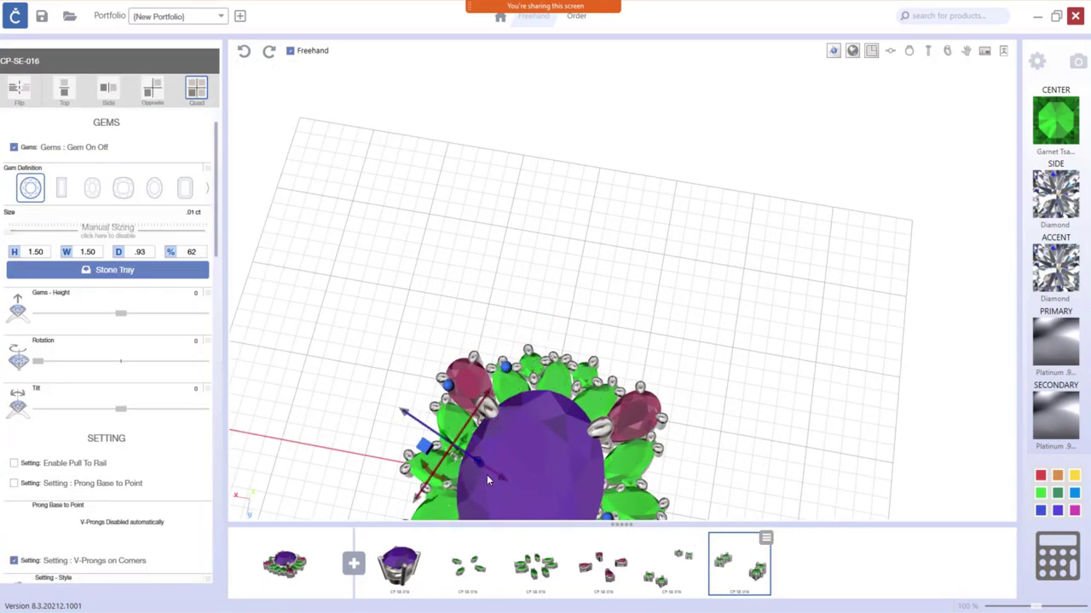
{"action": "right_click_drag", "start_coordinate": [487, 475], "coordinate": [383, 354]}
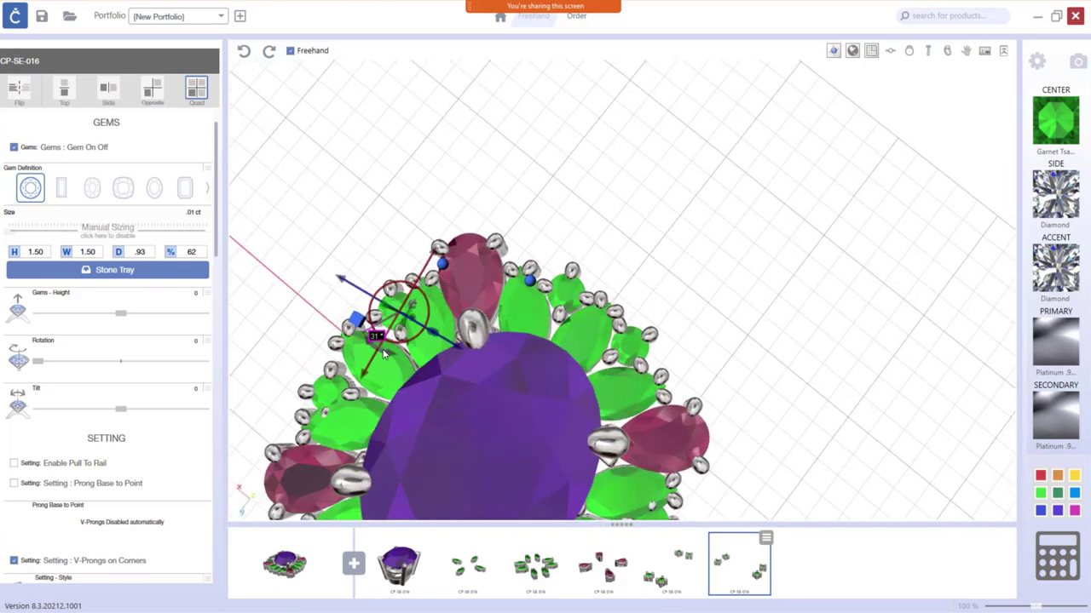
{"action": "left_click_drag", "start_coordinate": [383, 354], "coordinate": [364, 270]}
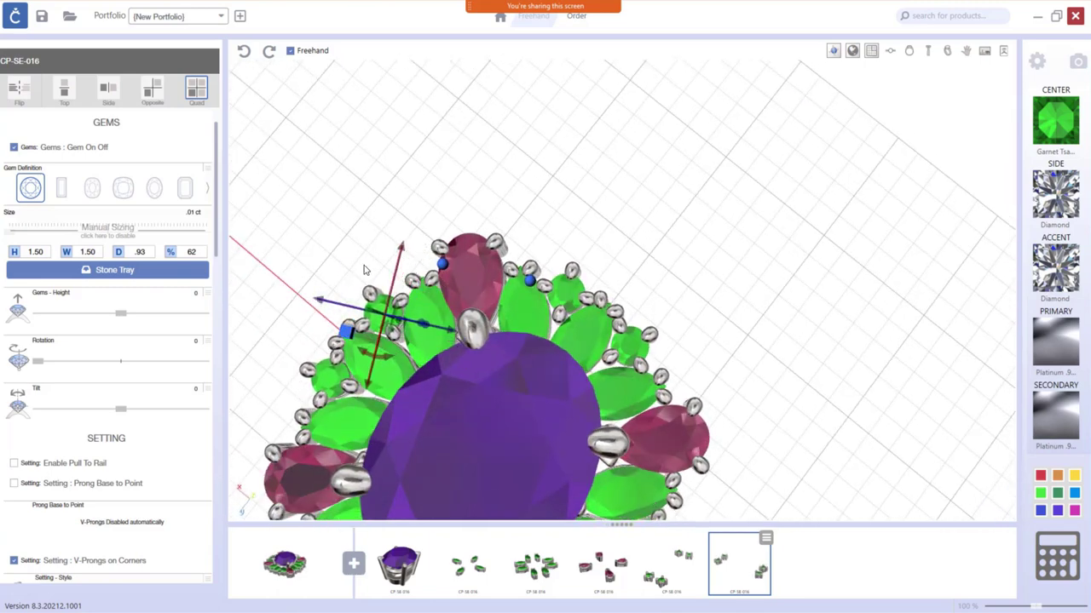
{"action": "right_click_drag", "start_coordinate": [364, 271], "coordinate": [679, 343]}
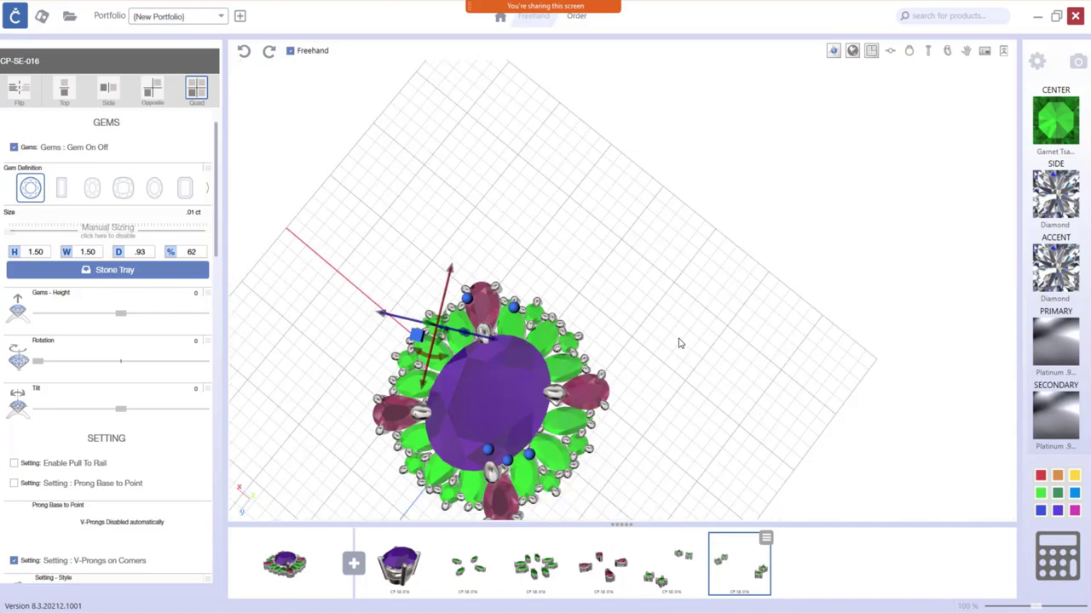
- Set the small round rim stones' gem material to Diamond
{"action": "left_click", "coordinate": [1072, 508]}
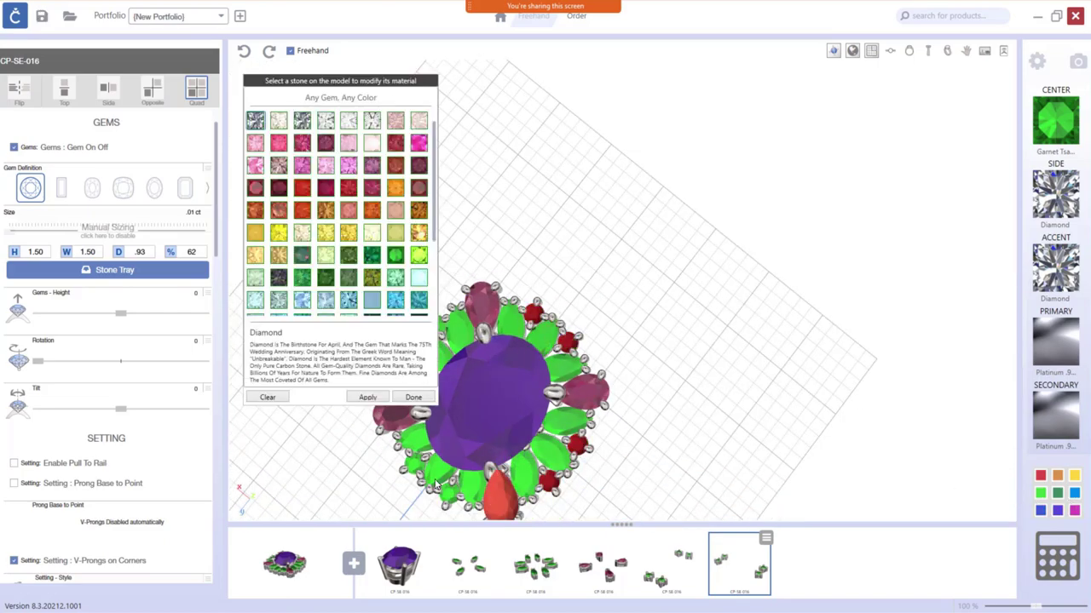
{"action": "mouse_move", "coordinate": [409, 471]}
{"action": "right_mouse_down"}
{"action": "mouse_move", "coordinate": [665, 419]}
{"action": "mouse_move", "coordinate": [531, 411]}
{"action": "right_mouse_up"}
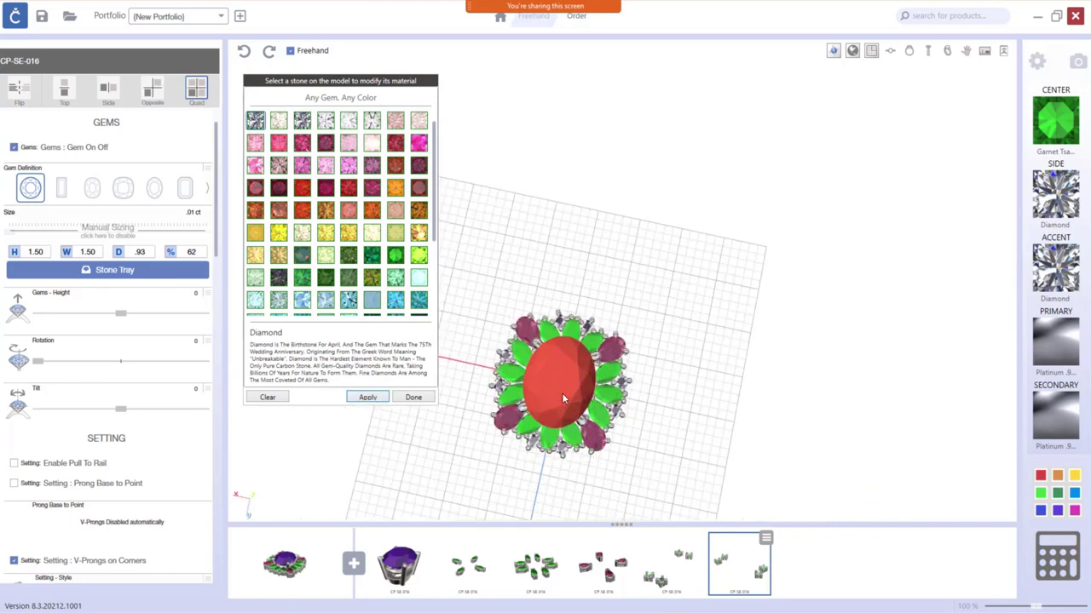
{"action": "left_click", "coordinate": [414, 399]}
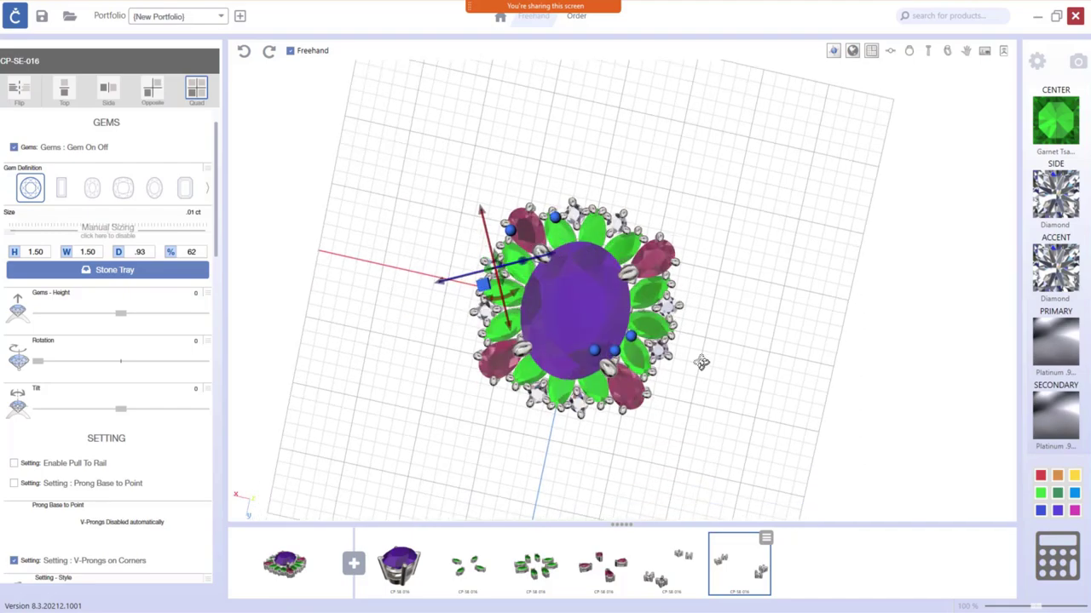